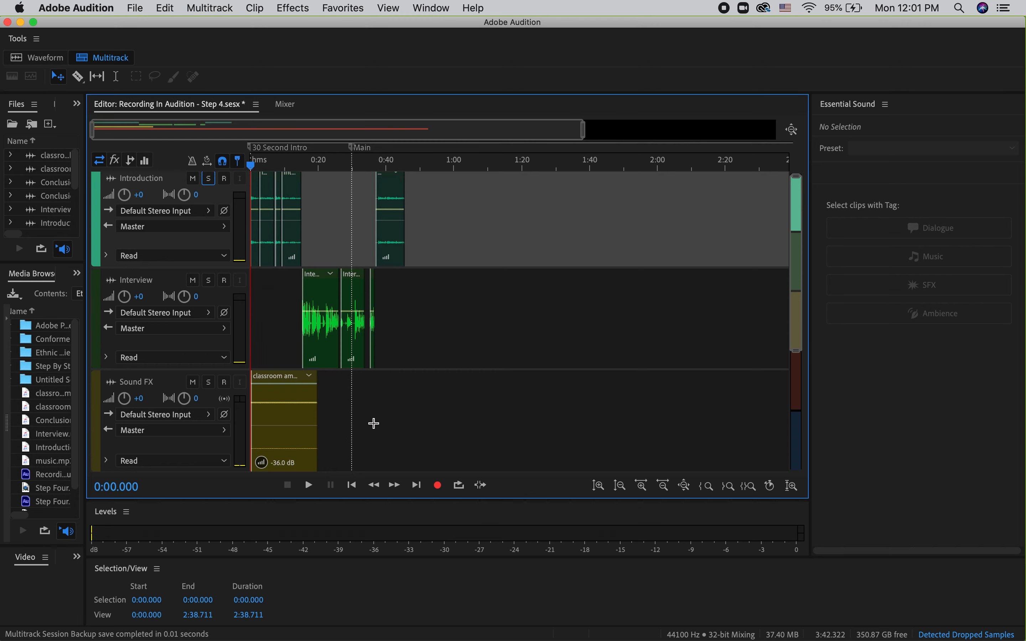
Select the music 44100 1 clip on the Music Bed track to load it in Essential Sound
scroll(374, 423, down, 5)
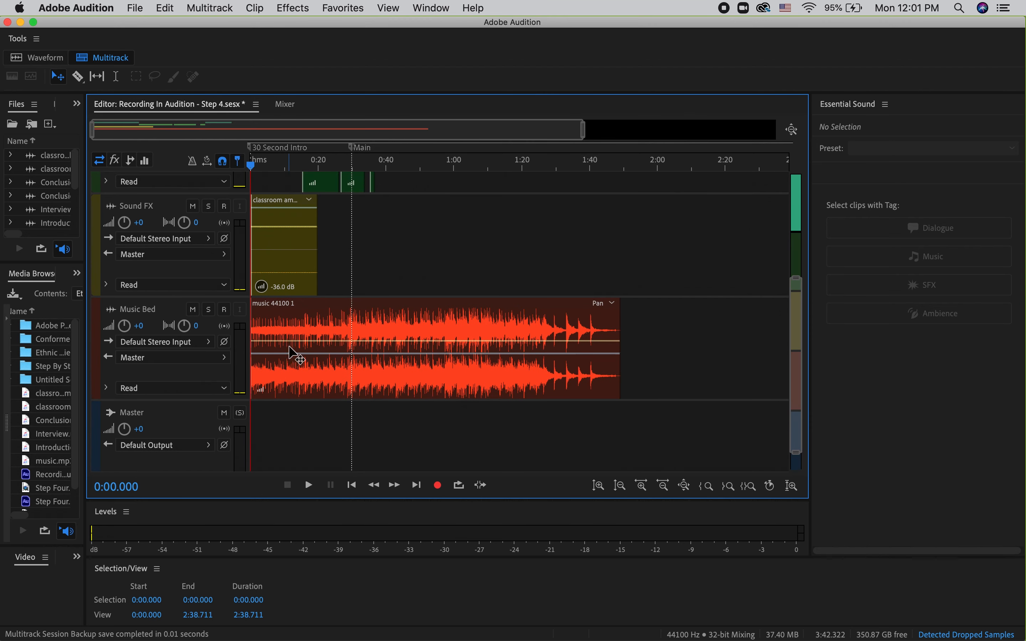
click(312, 322)
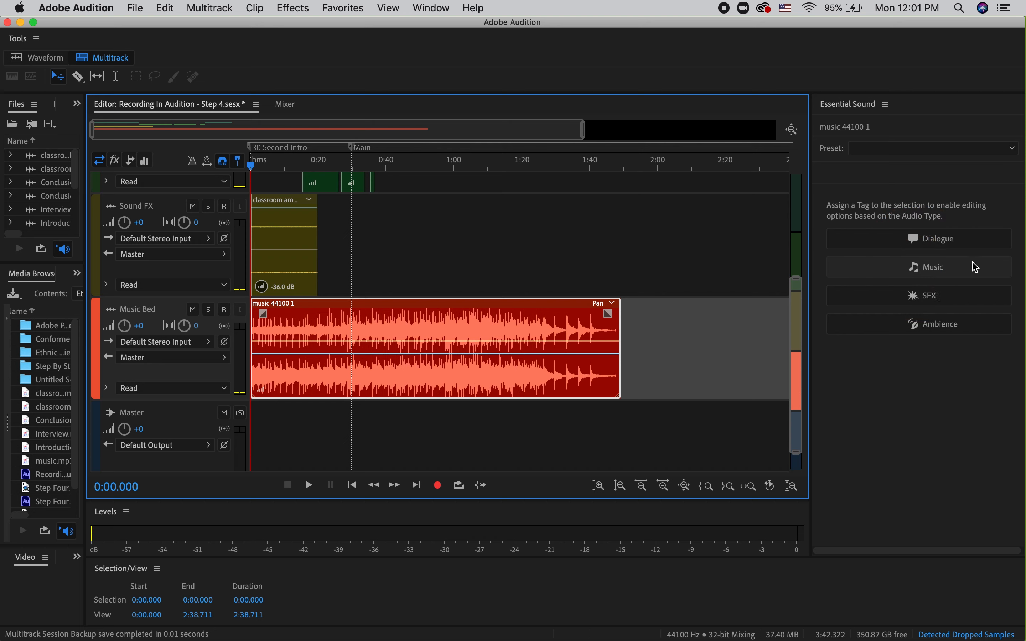
Tag the music 44100 1 clip as Music and enable Ducking against dialogue at -18.0 dB
click(943, 277)
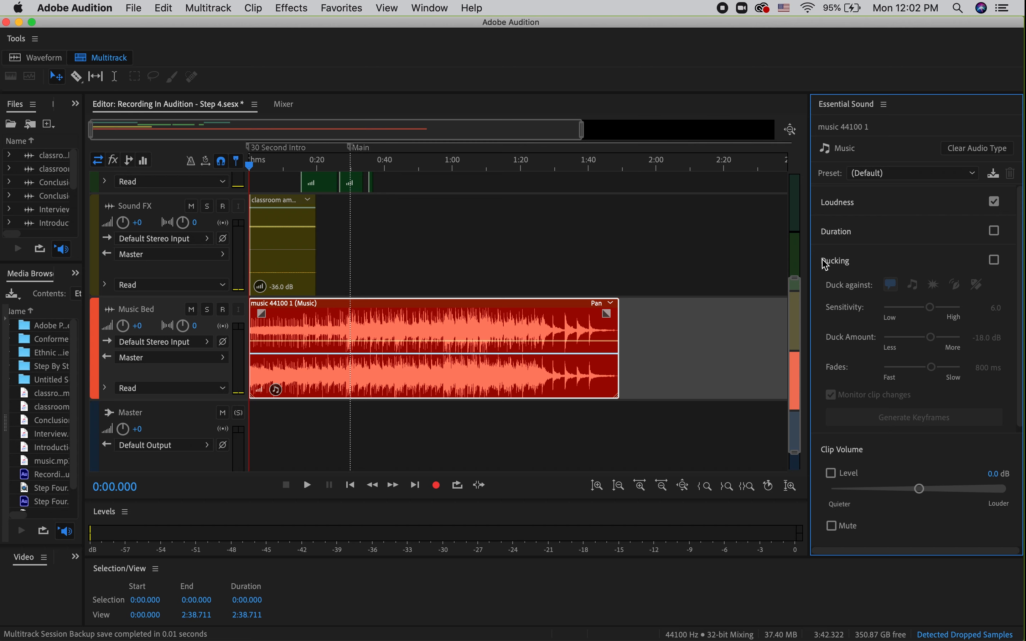
click(995, 260)
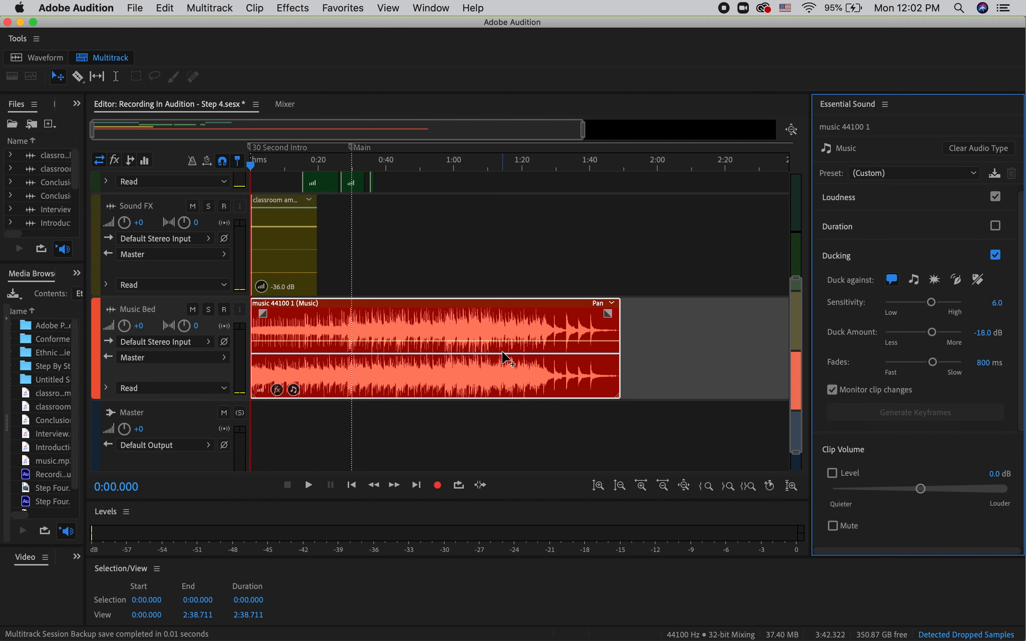
click(292, 390)
Marquee-select every clip on the Introduction track and tag them all as Dialogue
scroll(643, 311, up, 3)
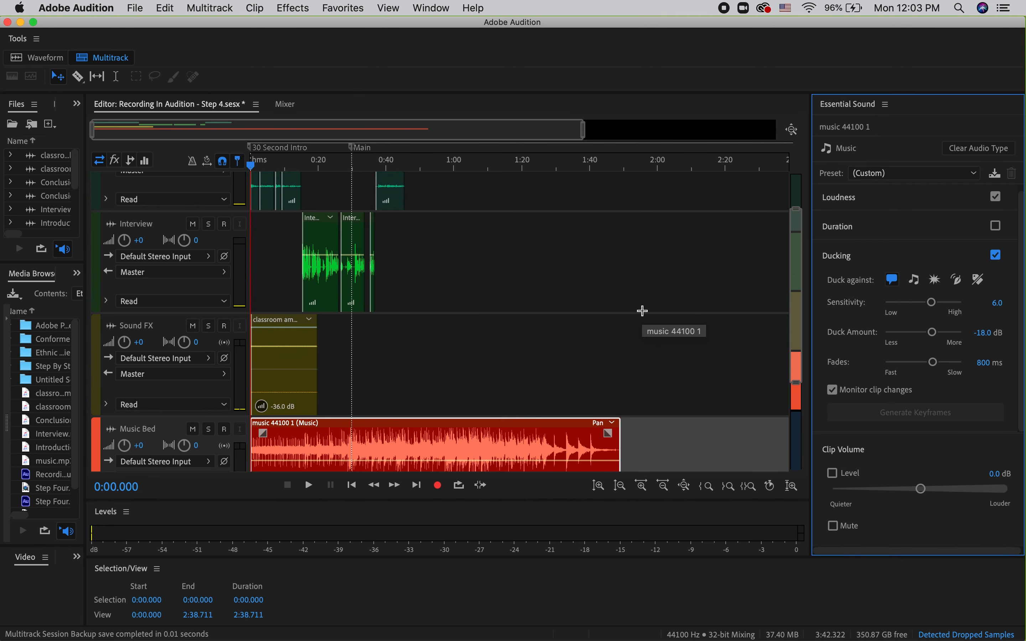
scroll(489, 313, down, 1)
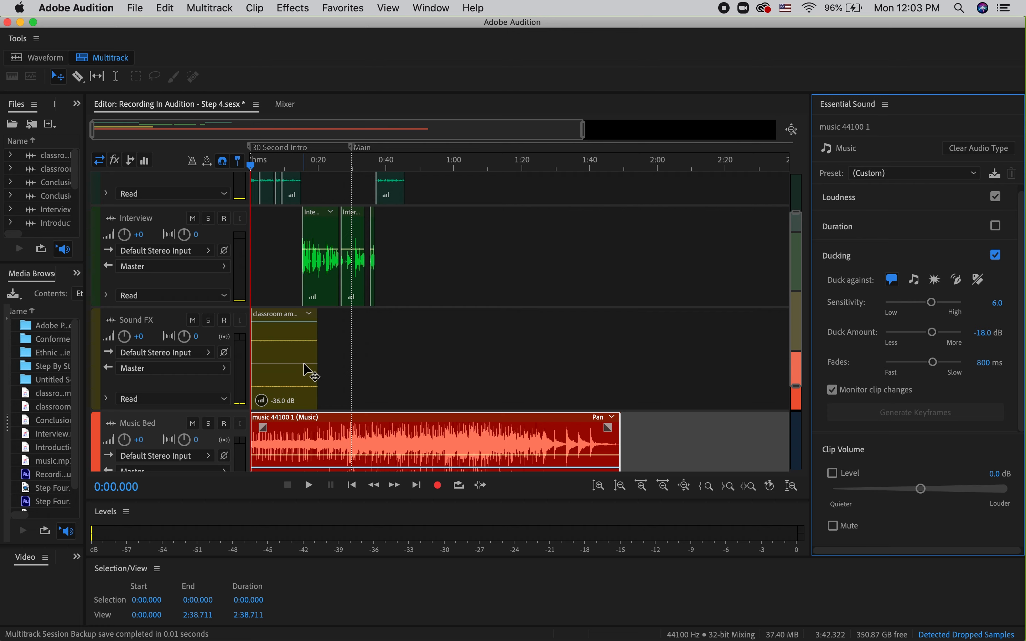
scroll(304, 363, up, 2)
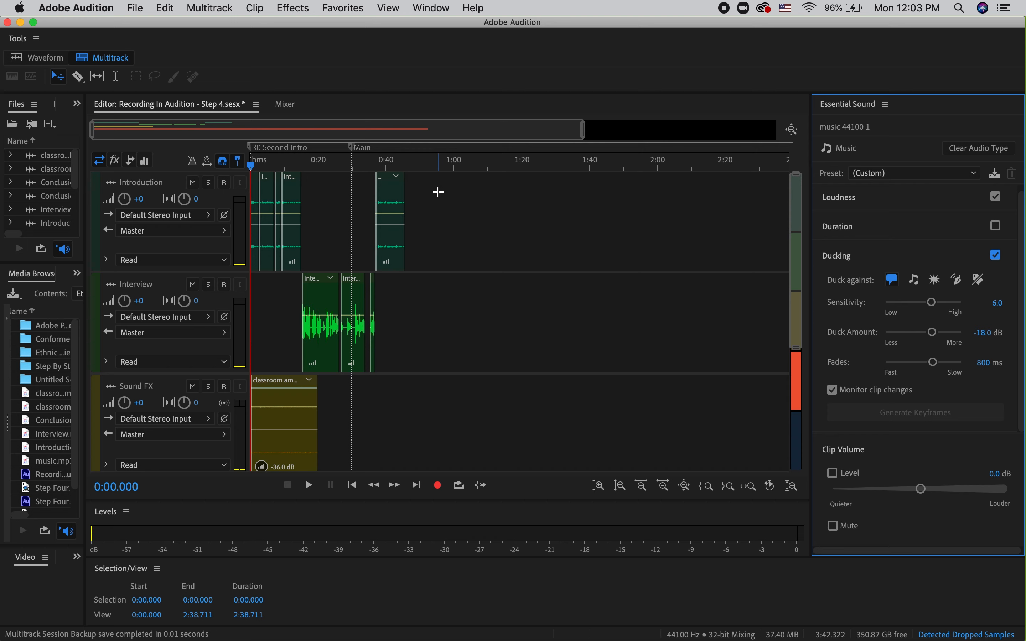
drag(438, 192, 250, 249)
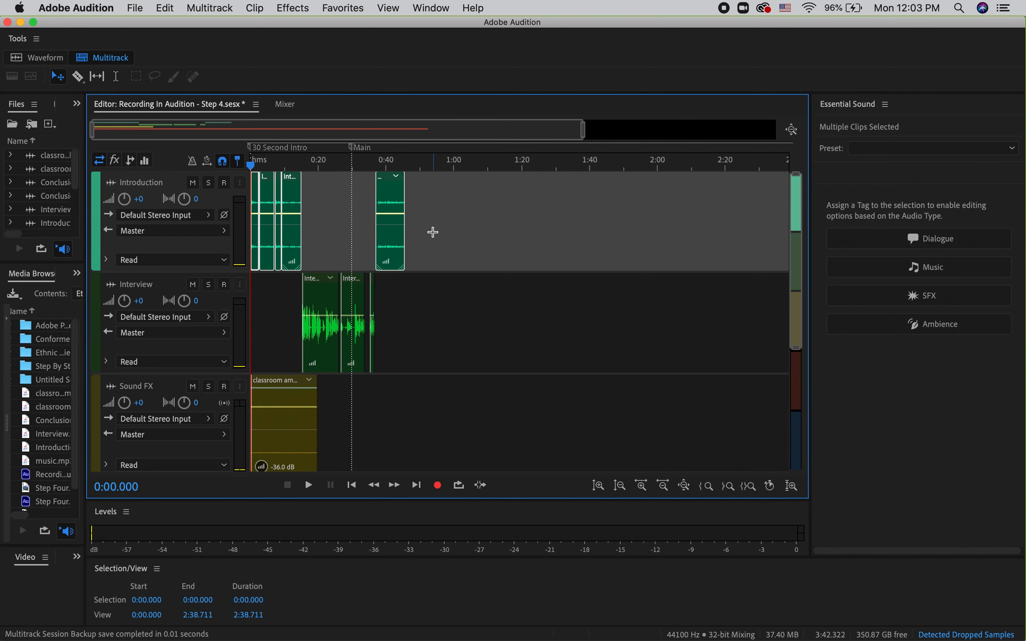
click(432, 232)
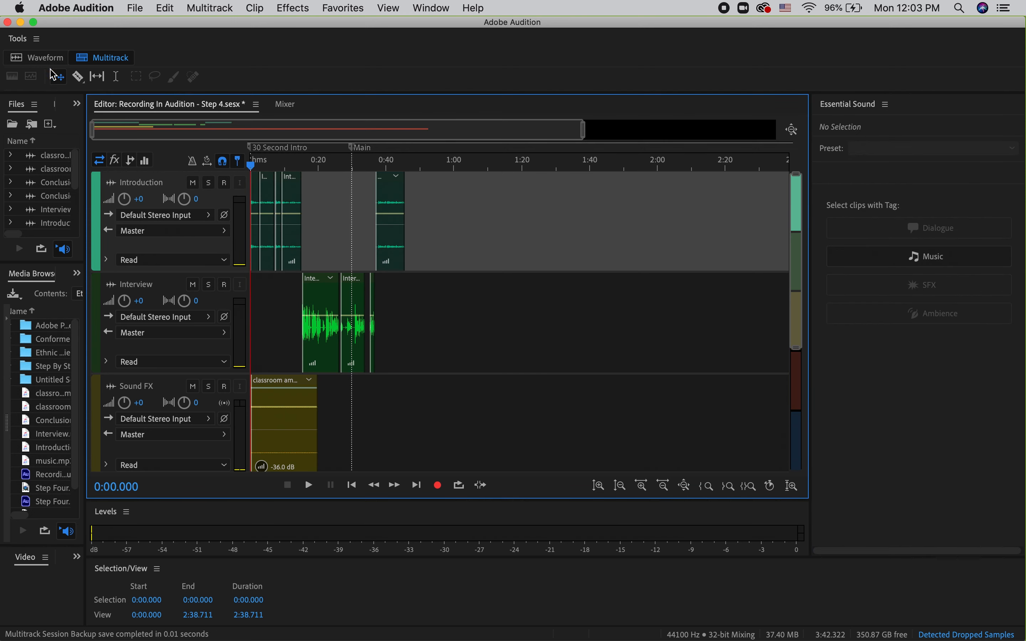
drag(444, 185, 239, 263)
click(325, 241)
drag(458, 184, 246, 259)
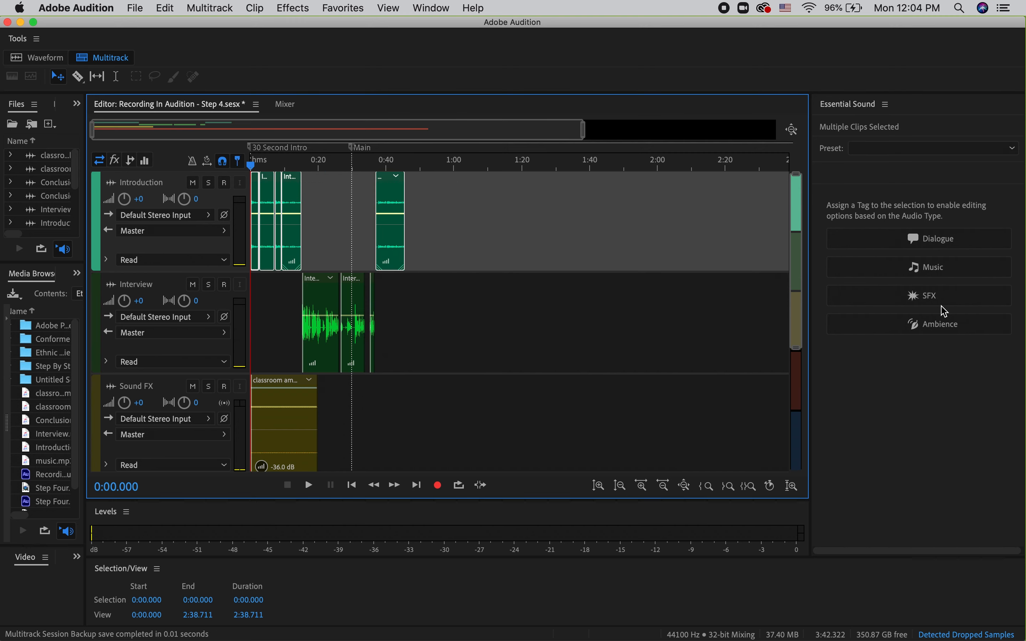
click(936, 246)
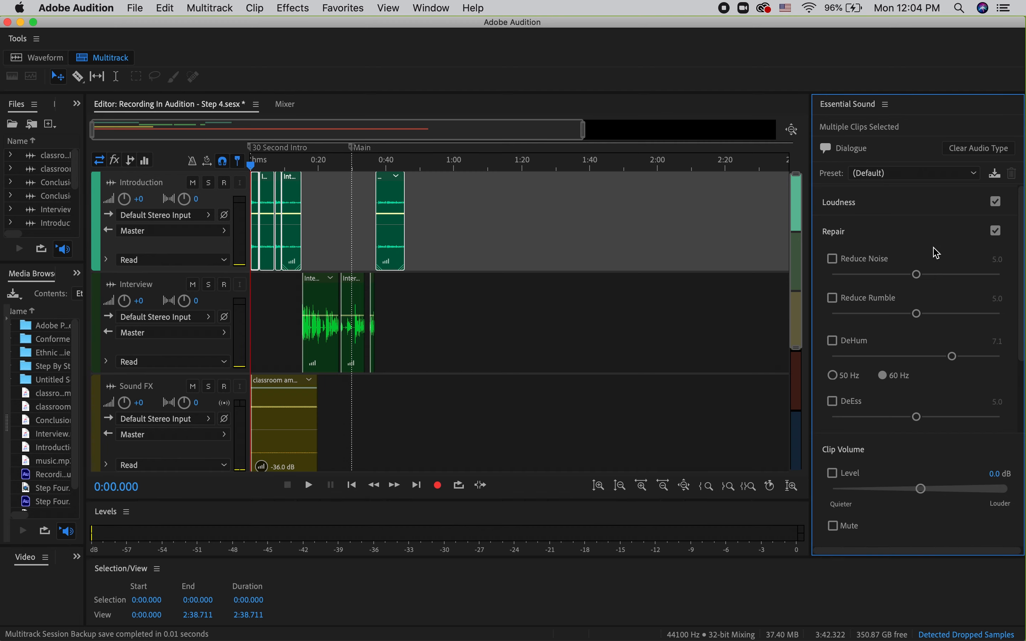
Tag the classroom ambience copy clip on the Sound FX track as Ambience
click(527, 302)
scroll(364, 368, down, 3)
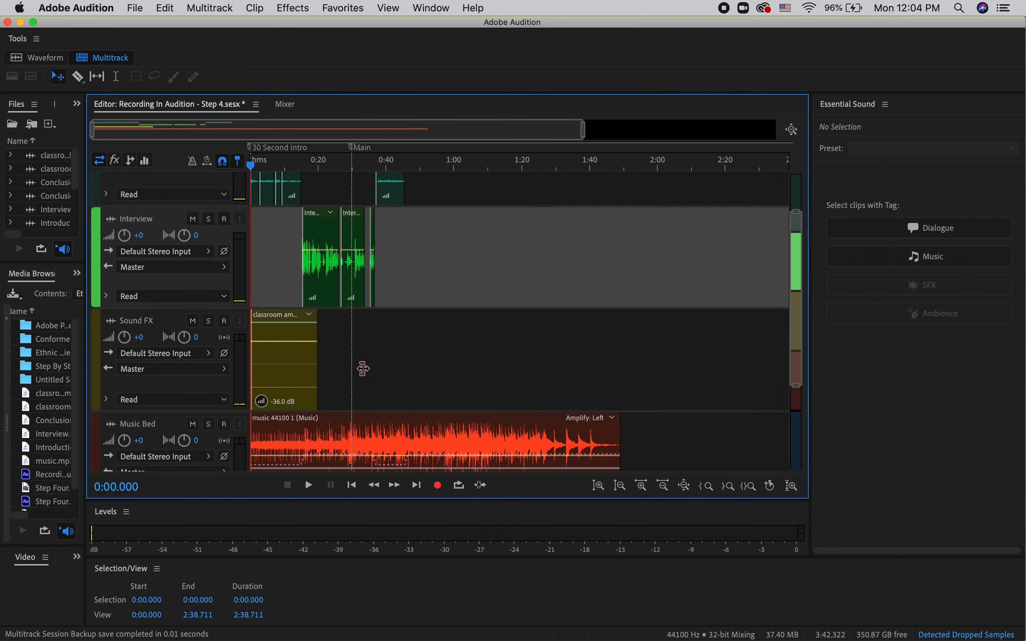
click(302, 358)
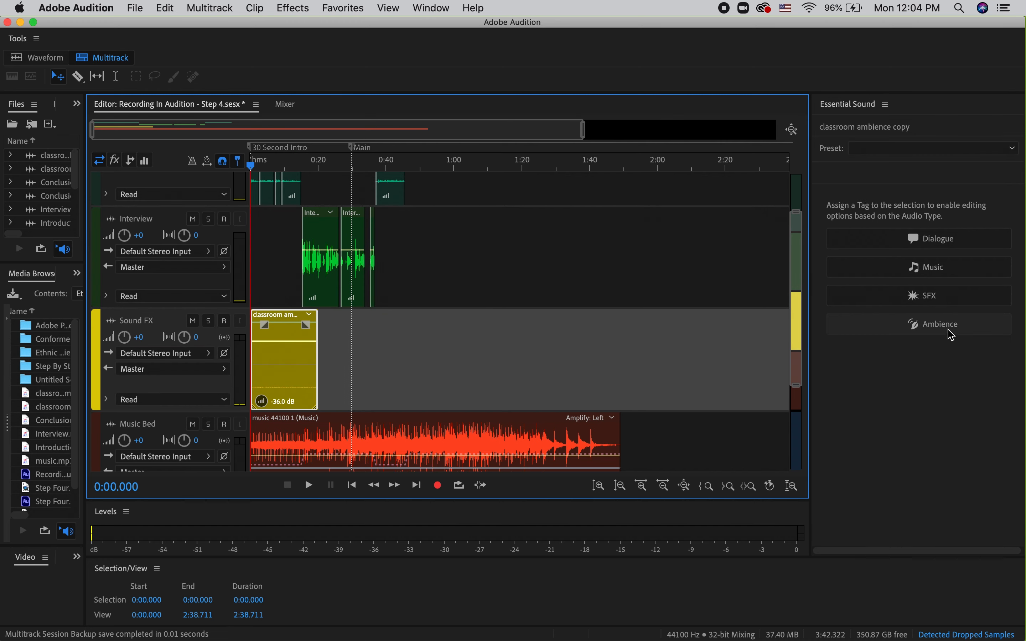
click(933, 324)
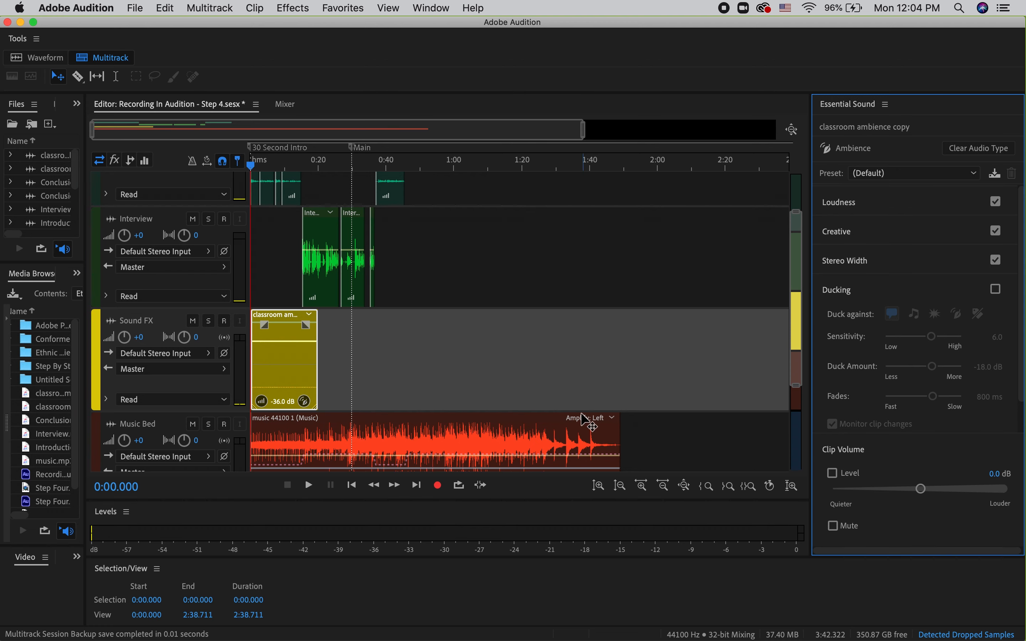
Deselect the ambience clip and reselect the music 44100 1 clip
scroll(584, 421, down, 2)
scroll(584, 420, down, 2)
scroll(583, 420, up, 5)
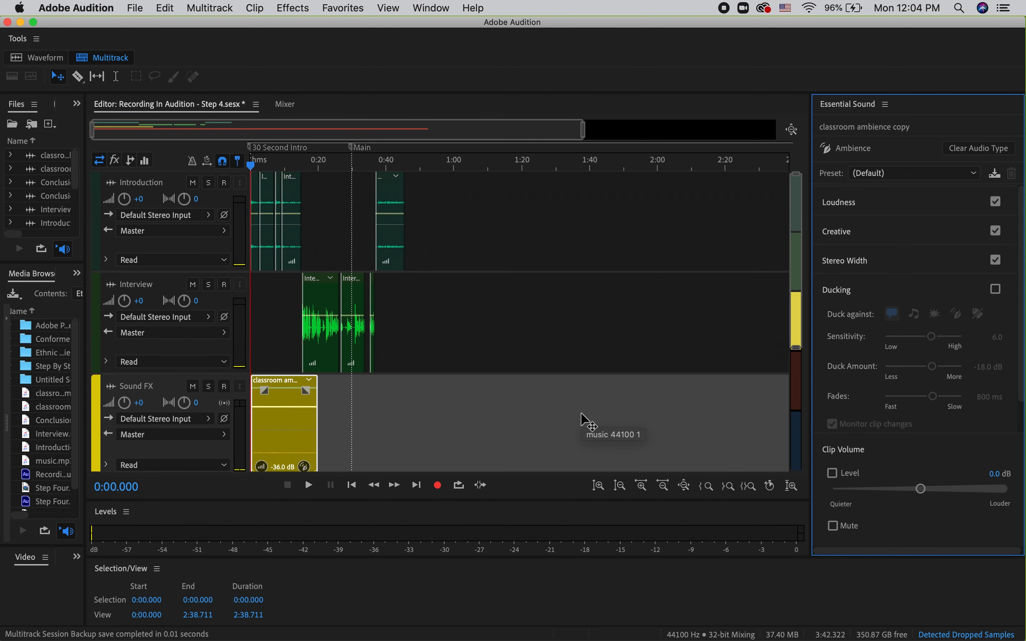
click(580, 412)
scroll(581, 412, down, 6)
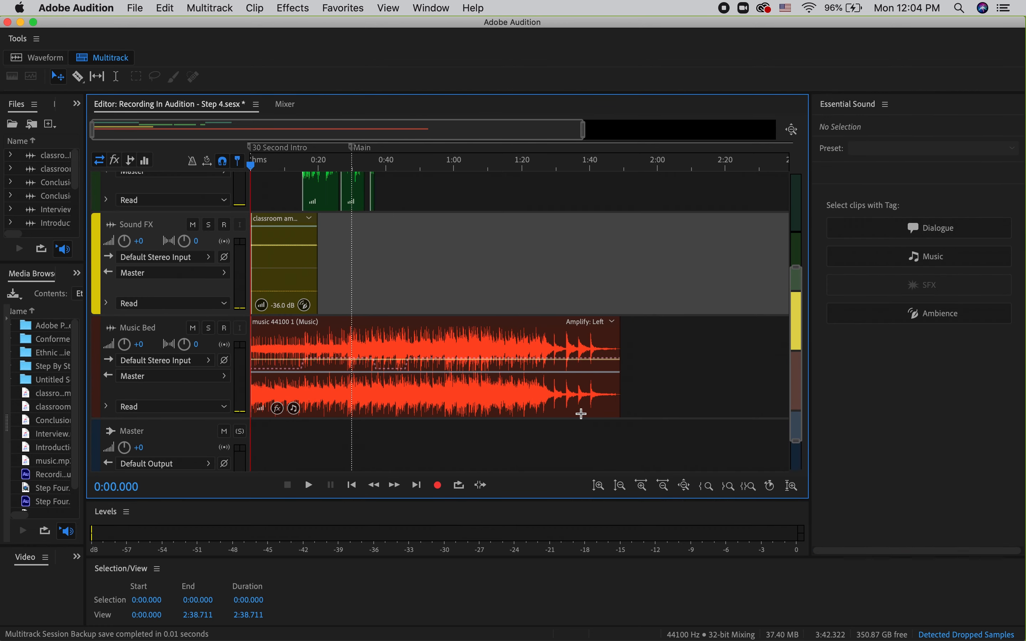
click(482, 341)
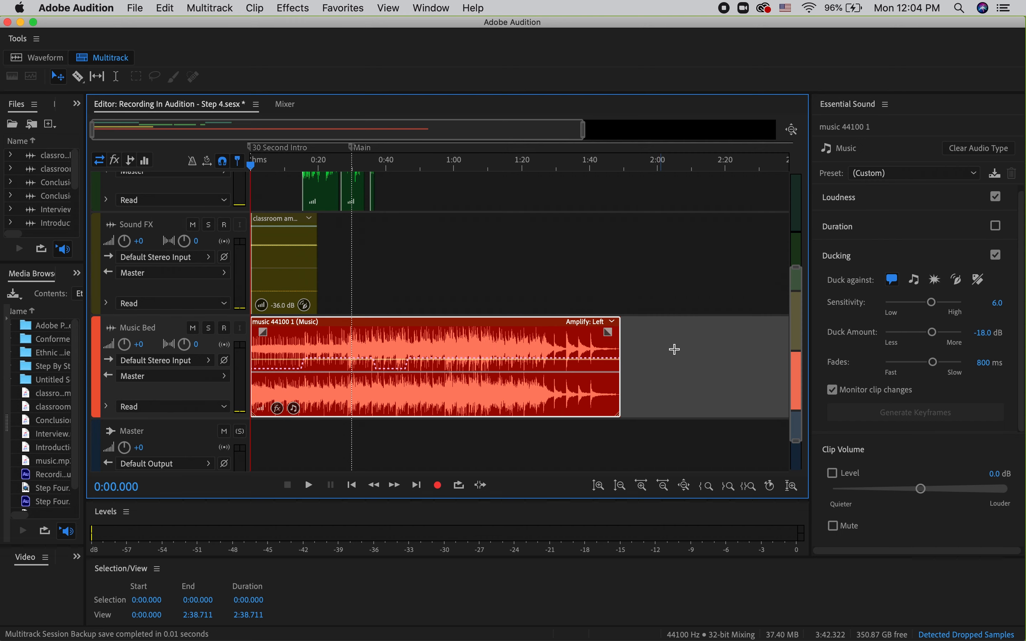
Set the music clip to duck against Dialogue clips at -18.0 dB
click(836, 256)
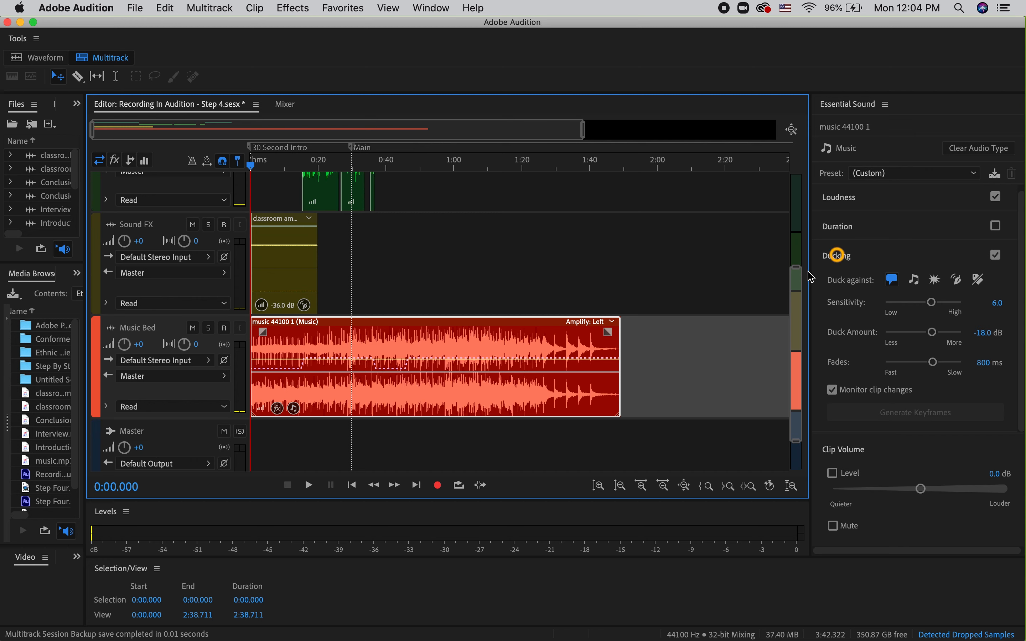
click(891, 281)
click(890, 281)
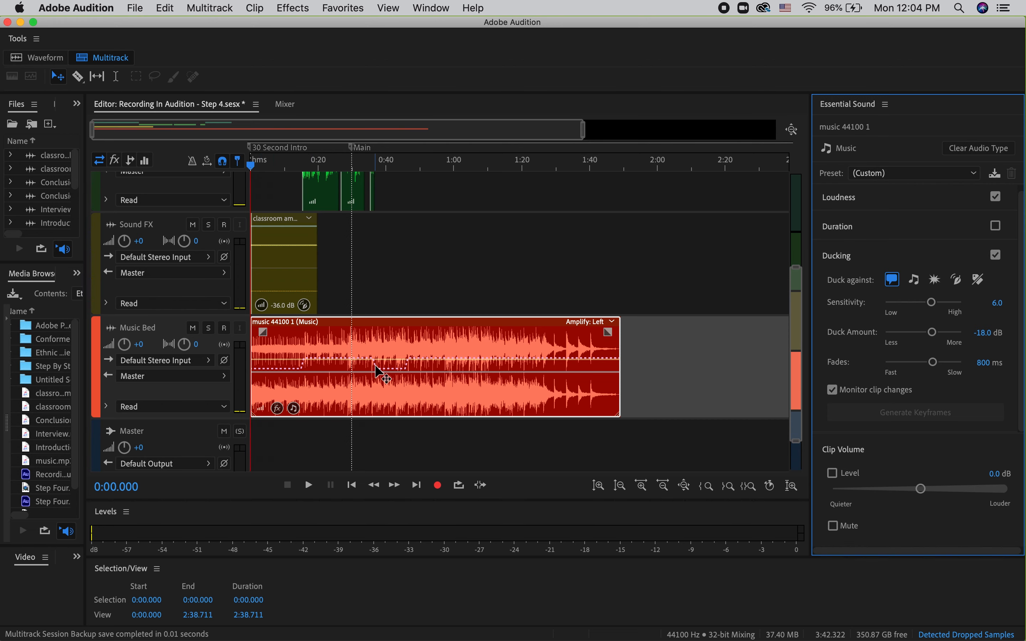
Zoom the timeline to show 0:00 through 0:58
scroll(408, 371, up, 3)
scroll(407, 372, up, 2)
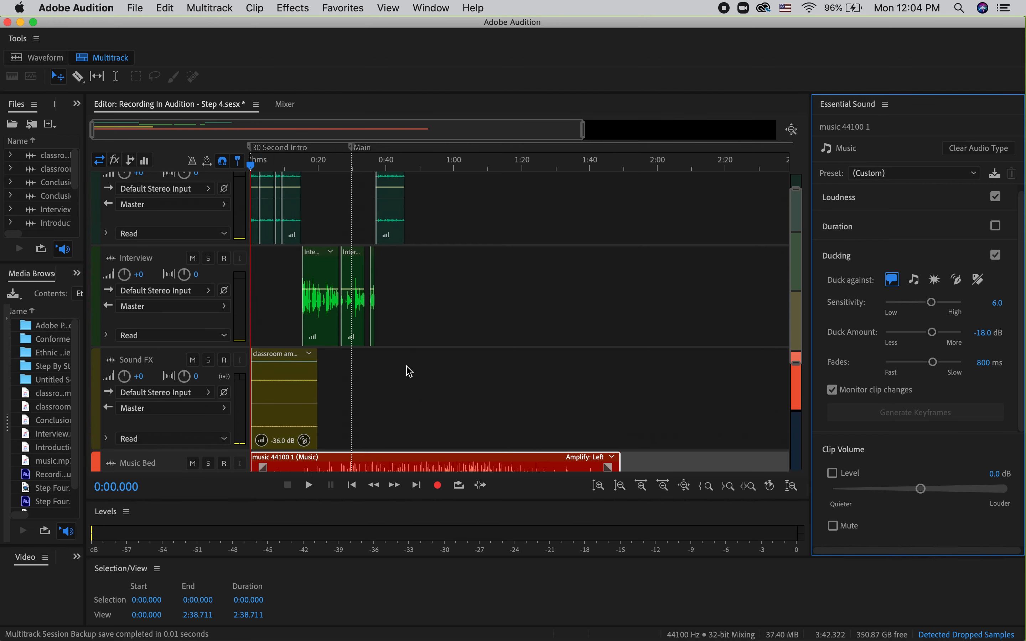
key(minus)
key(equal)
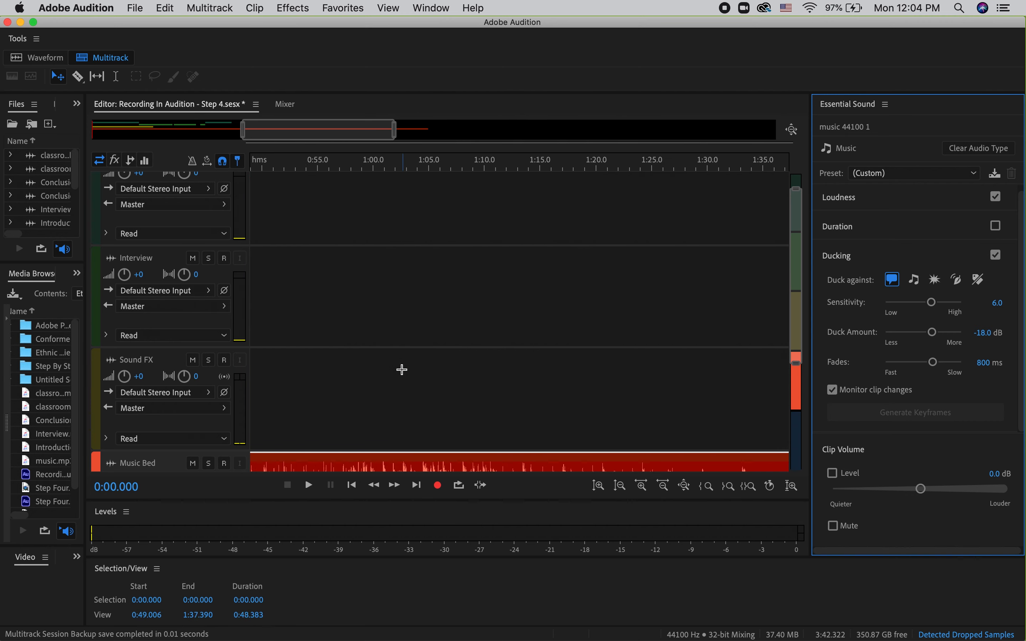
scroll(401, 369, left, 5)
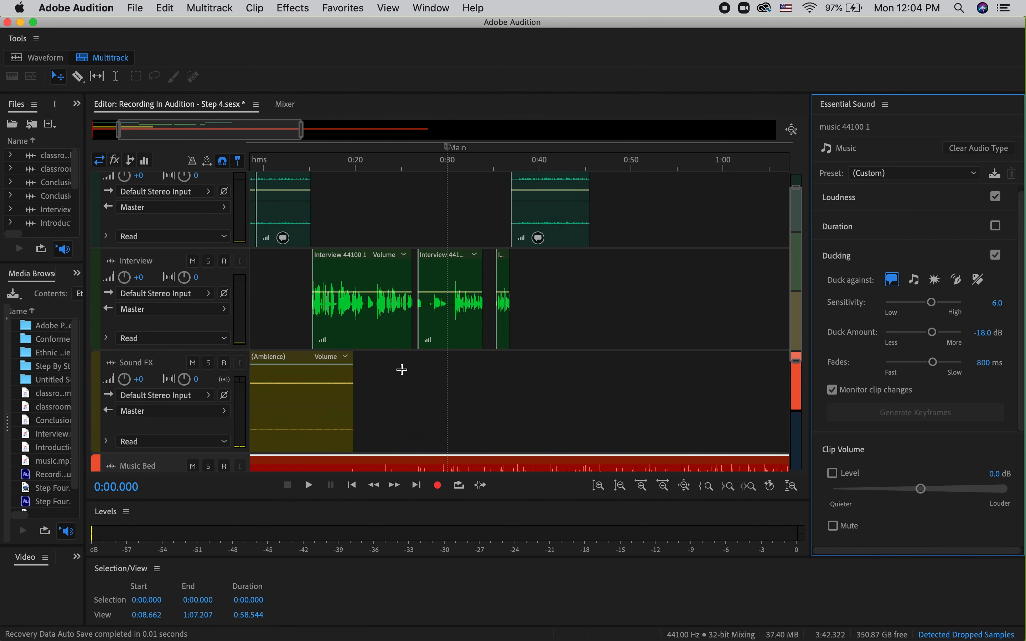
Use Zoom Out (Amplitude) so all tracks and the Master row fit vertically
click(621, 487)
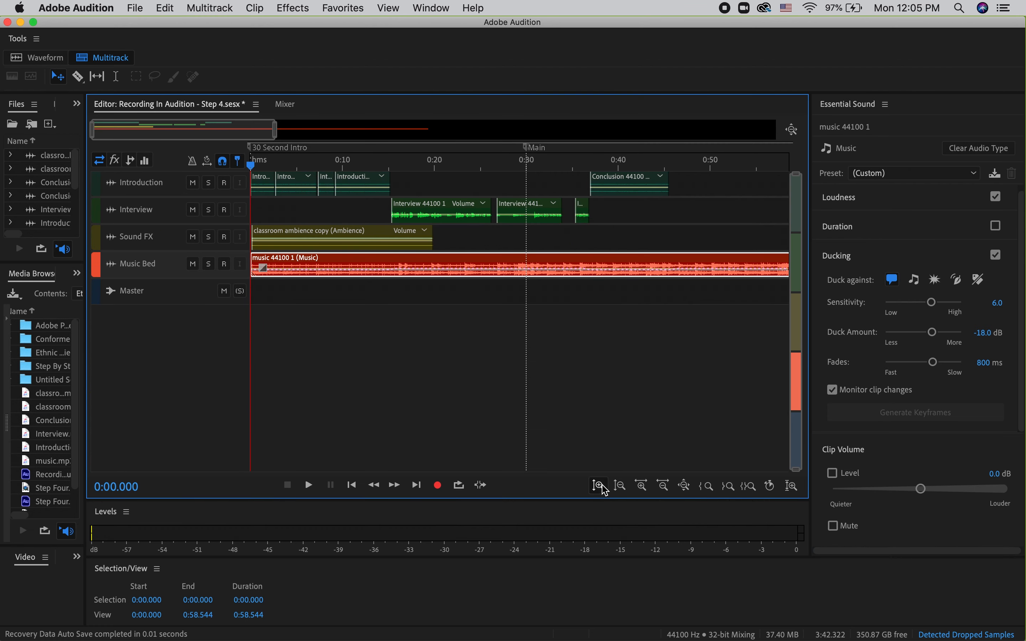
click(604, 488)
click(600, 487)
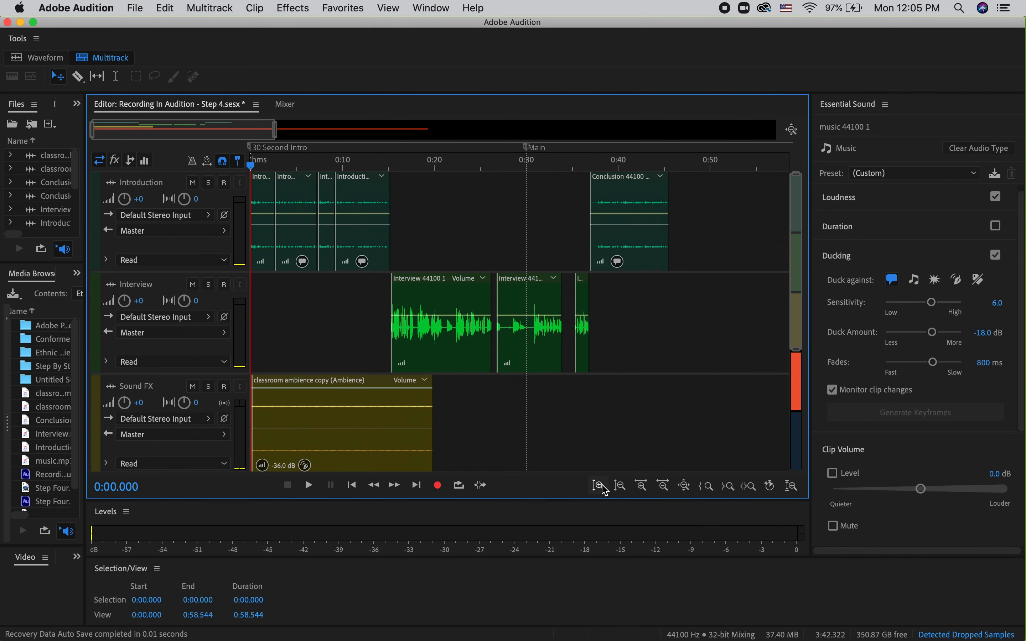
click(620, 487)
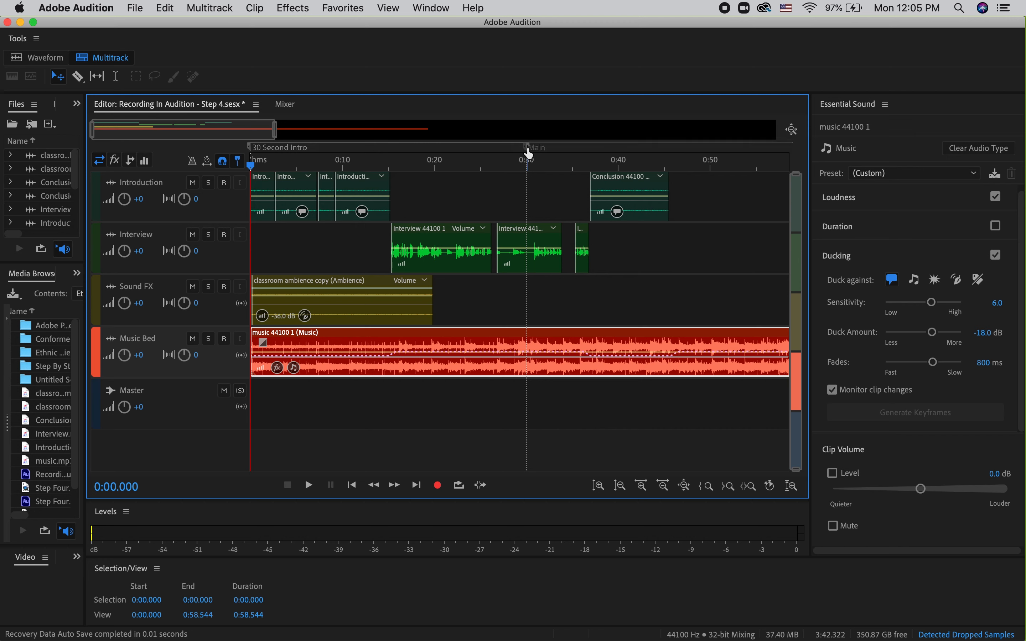
Collapse the 30 Second Intro range to a 0:00 marker, then play the music with Interview and Sound FX muted
mouse_move(528, 155)
mouse_down()
mouse_move(344, 161)
mouse_move(249, 176)
mouse_up()
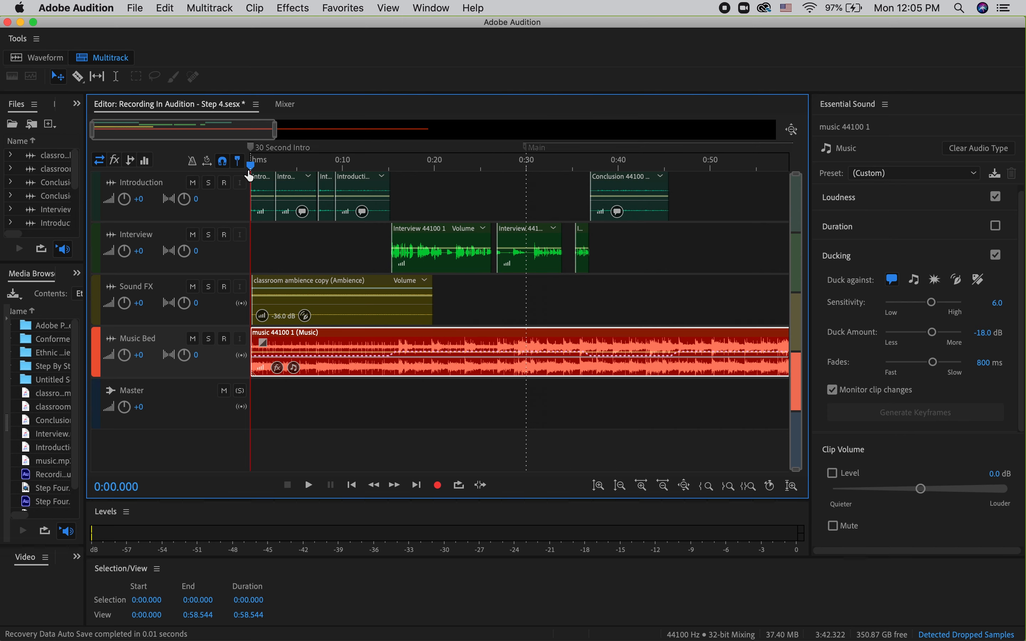
click(197, 238)
click(195, 289)
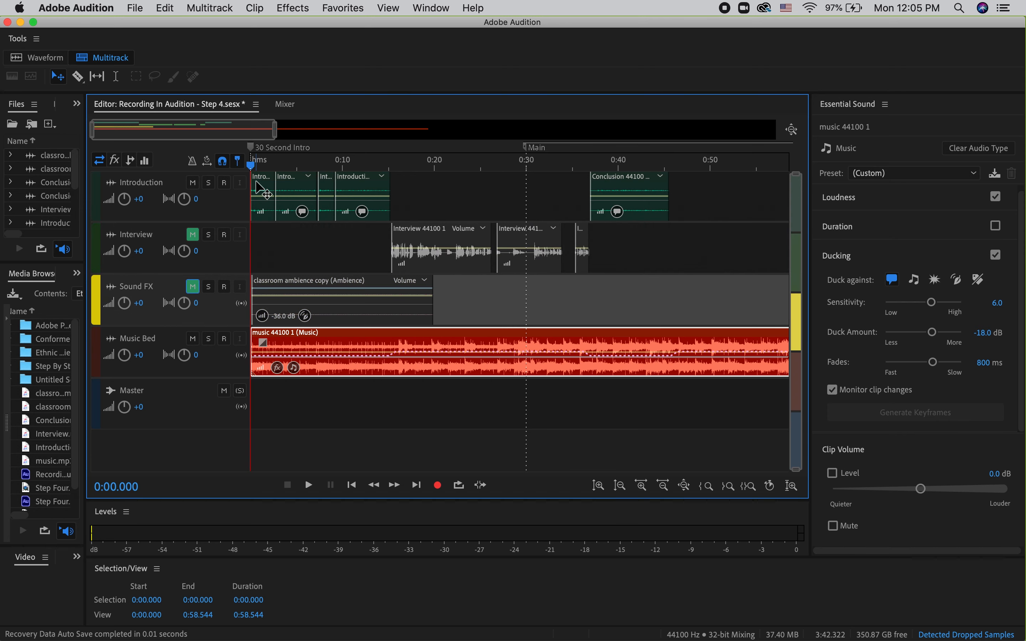
key(space)
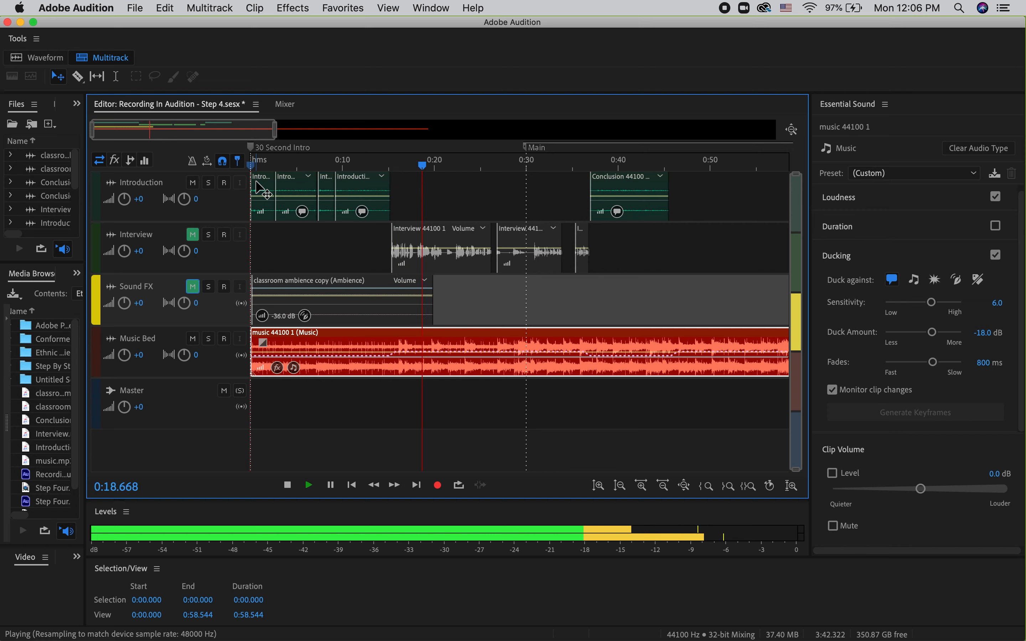
key(space)
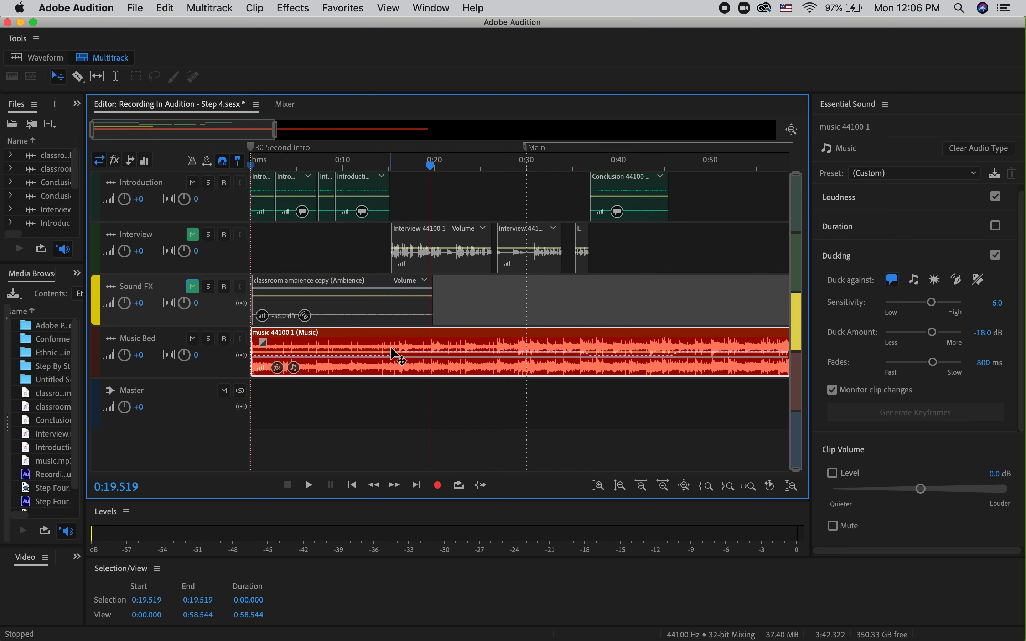
Unmute Interview and Sound FX and play from about 0:25 to hear the ducking
click(192, 238)
click(192, 287)
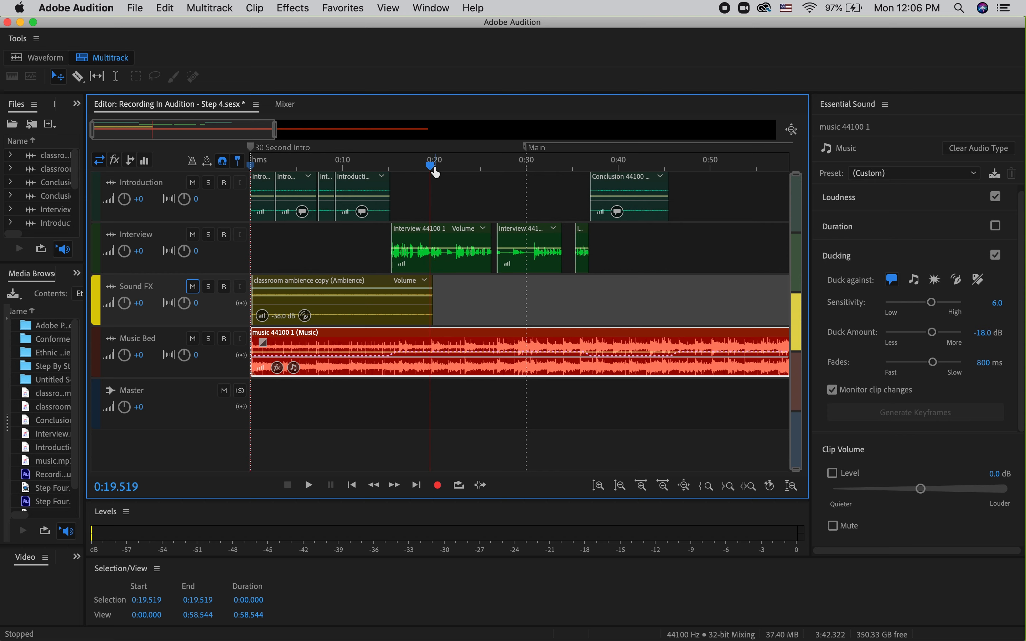
drag(431, 169, 482, 174)
key(space)
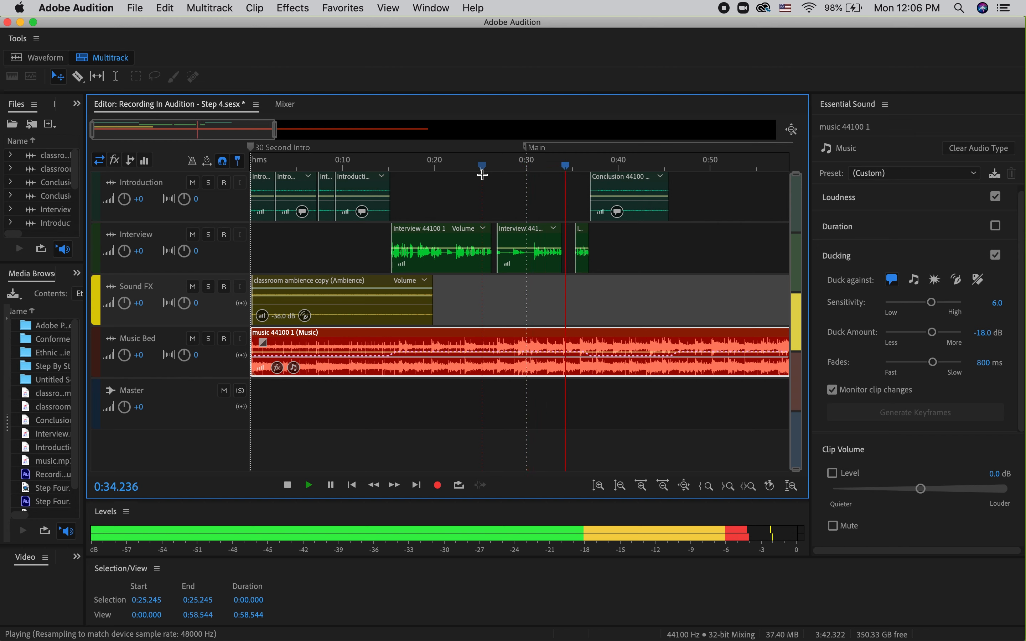
key(space)
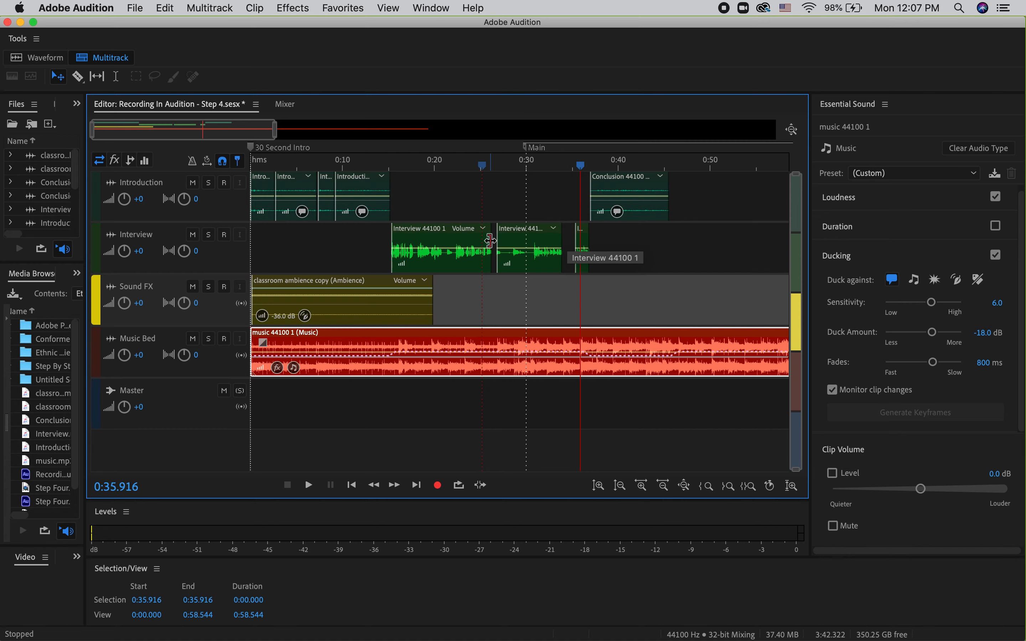
Slide the later Interview clip earlier to shorten the gap, then play the join
scroll(490, 240, up, 10)
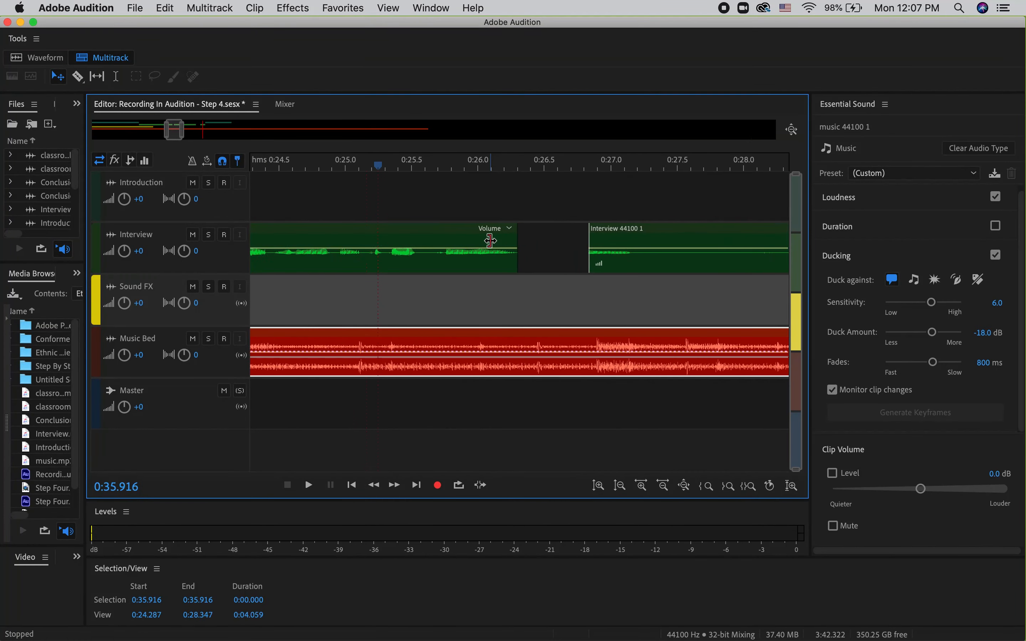
scroll(490, 241, up, 5)
scroll(491, 240, up, 7)
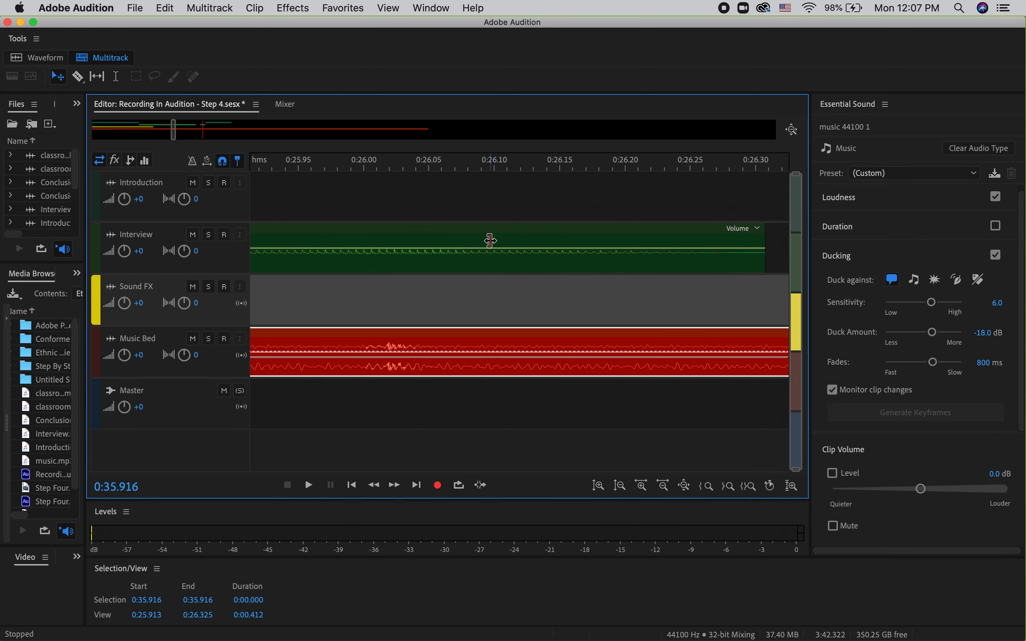
scroll(490, 240, right, 5)
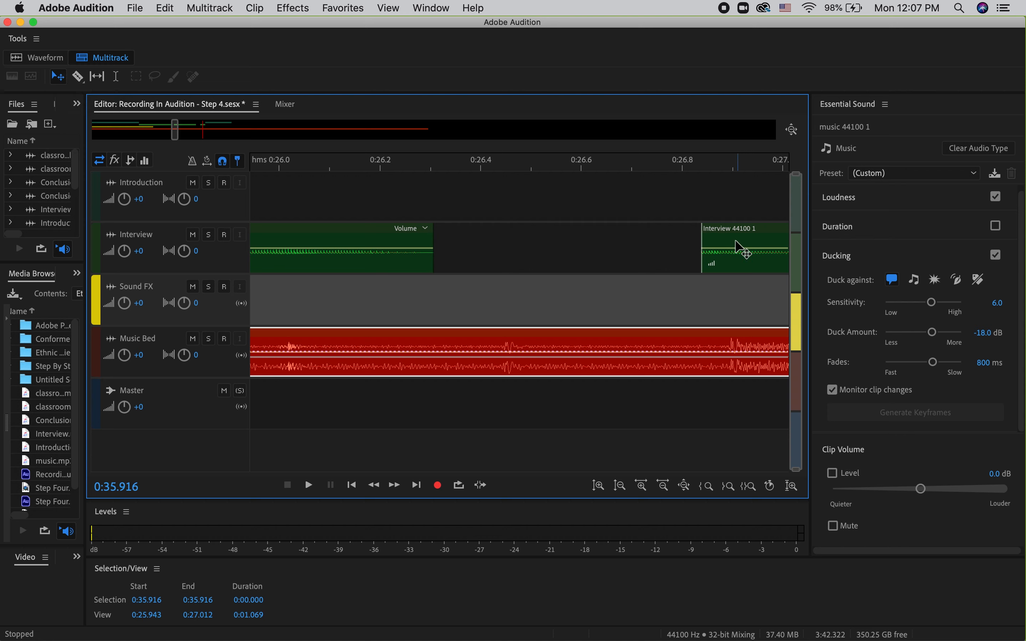
drag(758, 237, 448, 234)
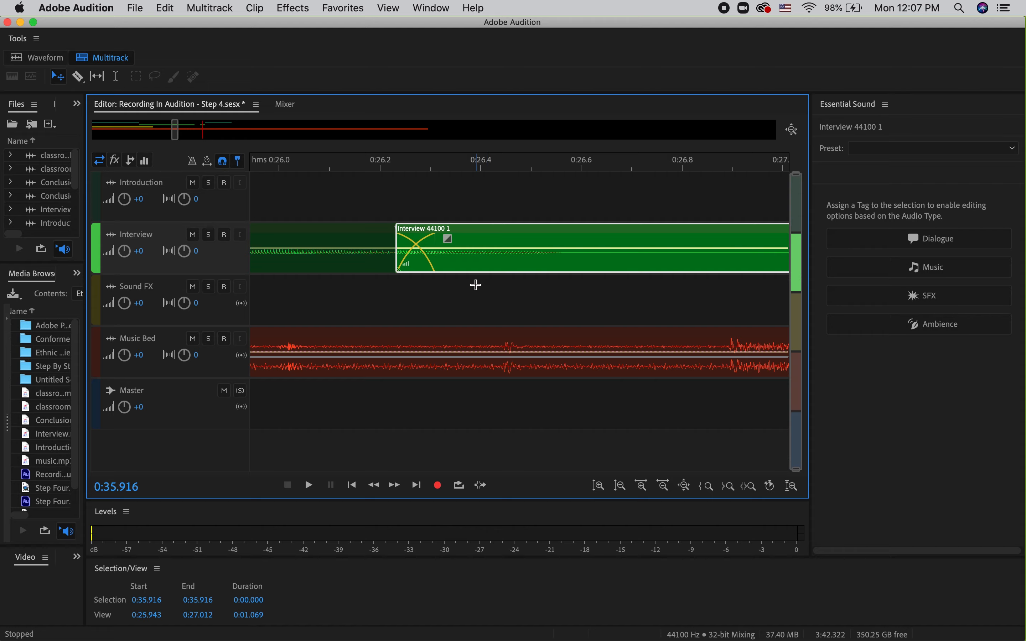
scroll(475, 285, down, 5)
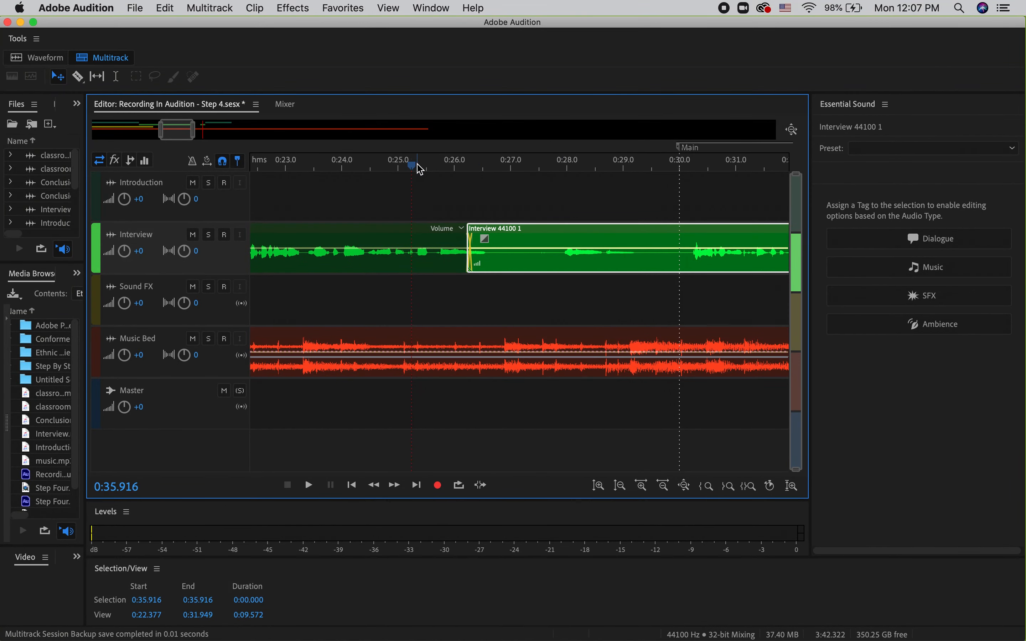
click(430, 167)
key(space)
click(450, 172)
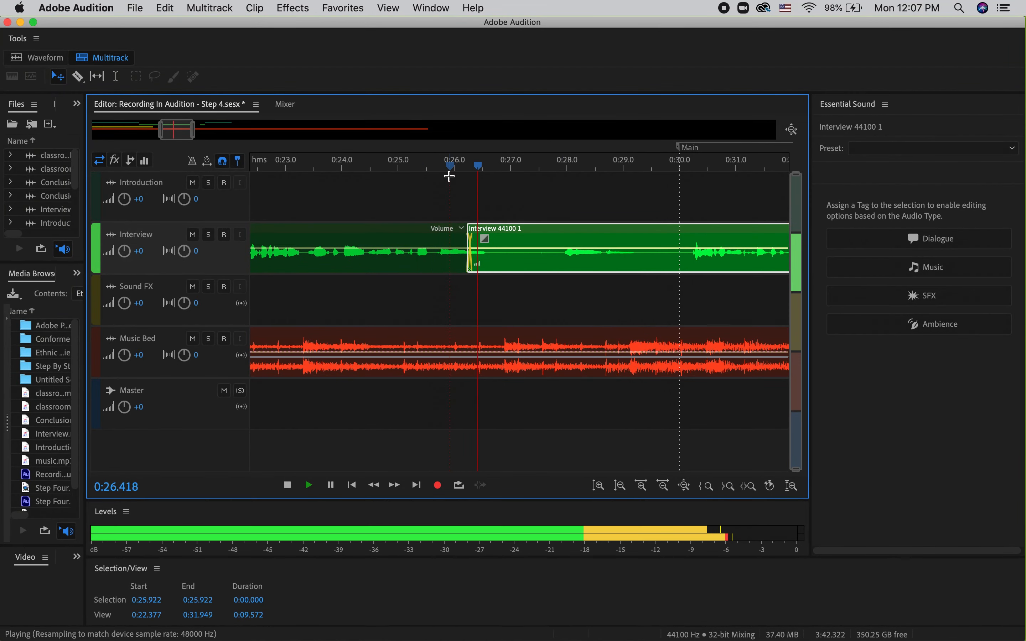
key(space)
Nudge that Interview clip slightly later and replay the join and following section
scroll(481, 243, up, 1)
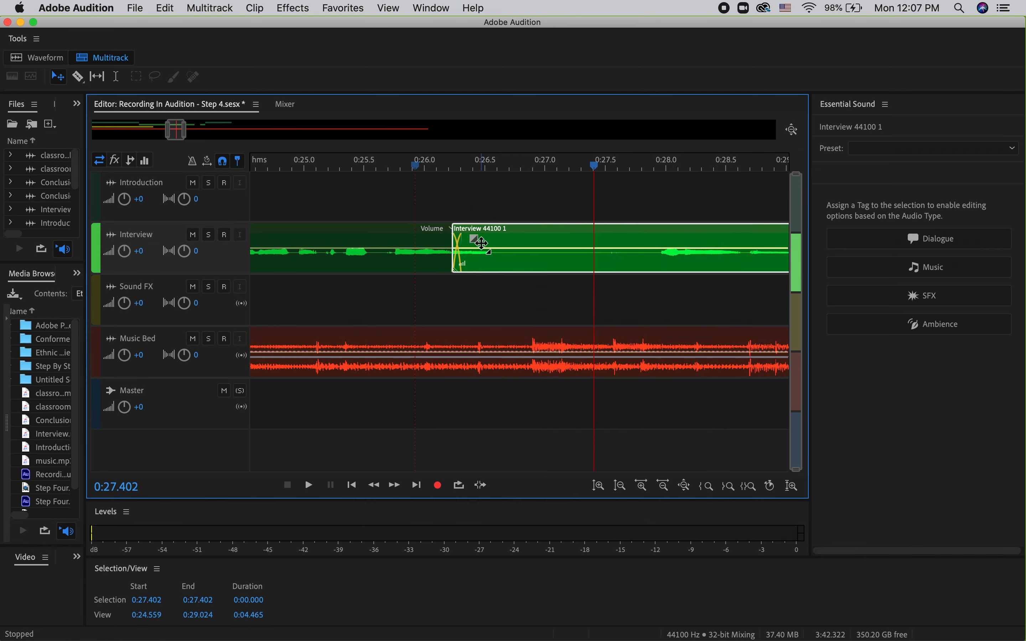
scroll(481, 243, up, 3)
drag(473, 234, 479, 233)
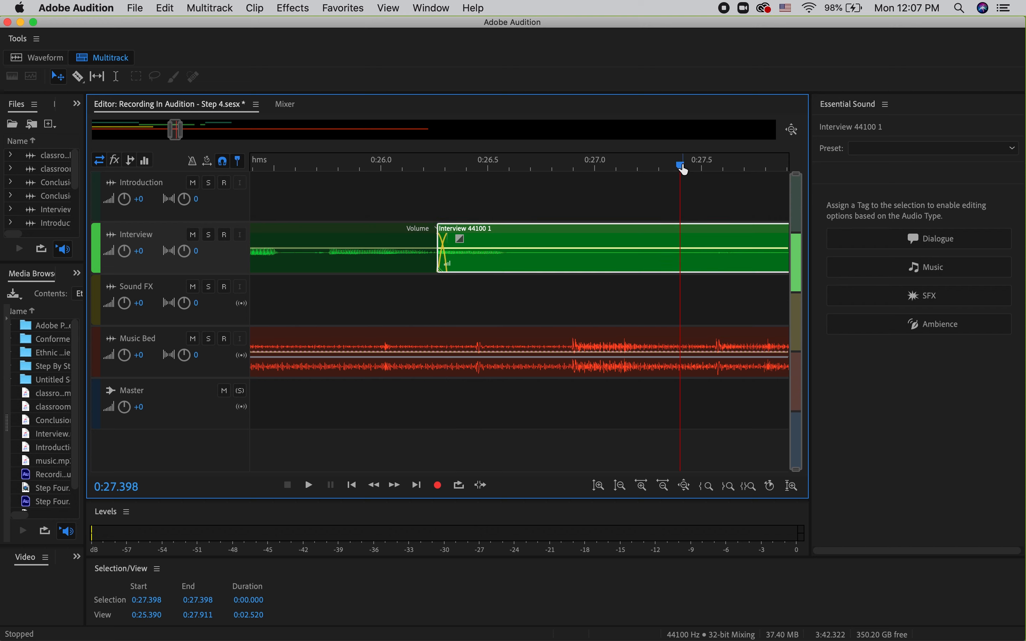
drag(681, 167, 261, 189)
key(space)
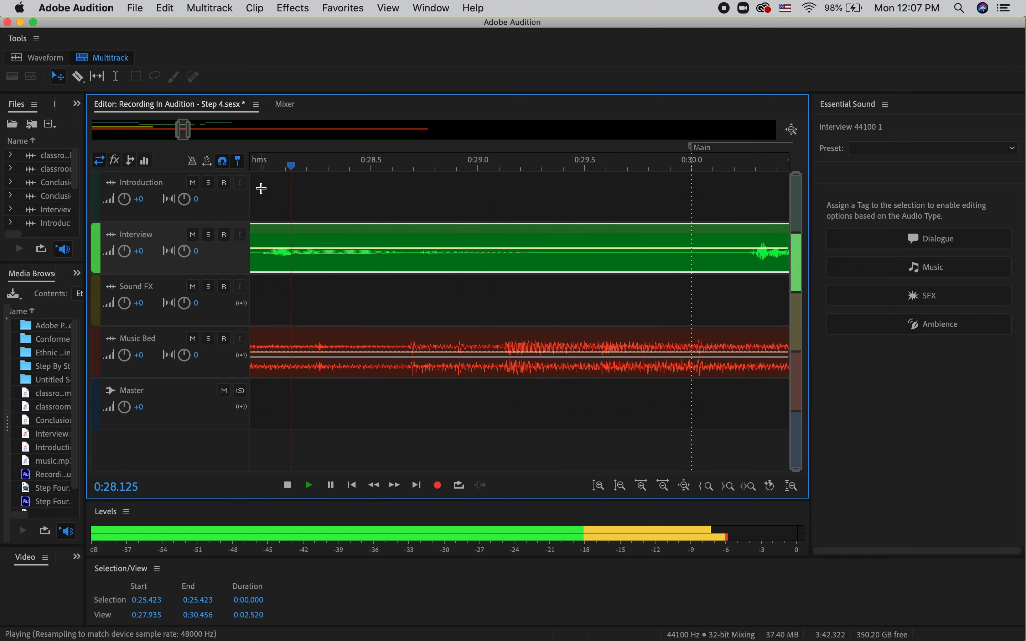
key(space)
scroll(261, 188, down, 5)
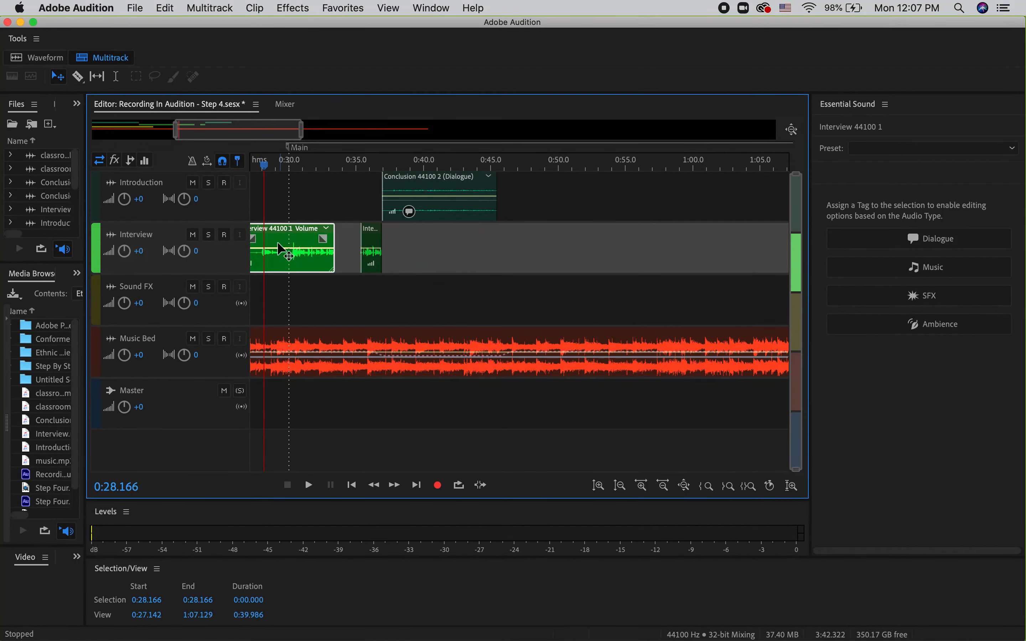
key(space)
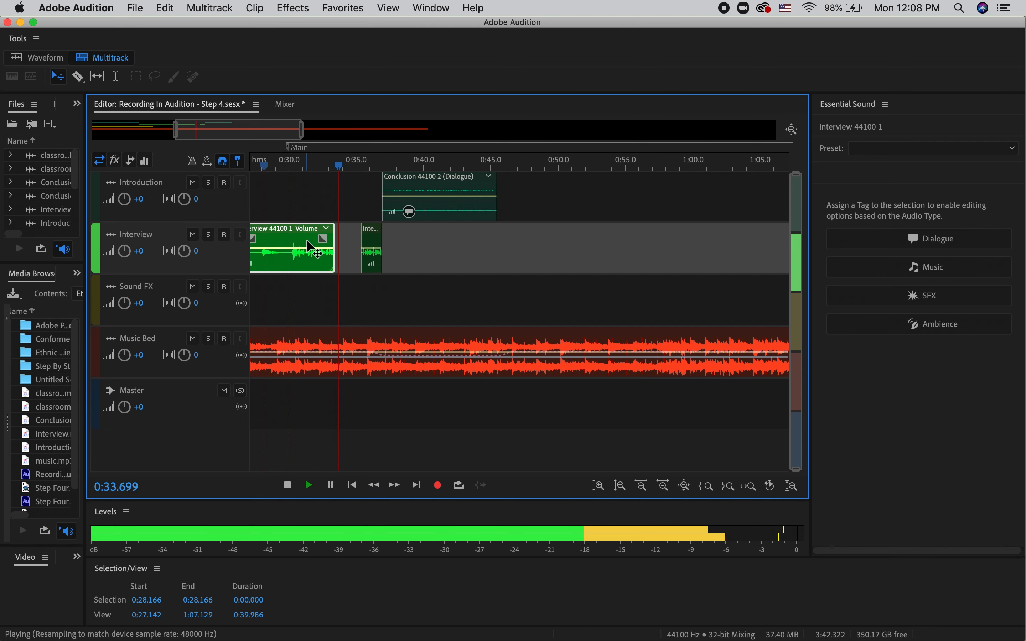
scroll(306, 239, up, 8)
scroll(306, 238, down, 3)
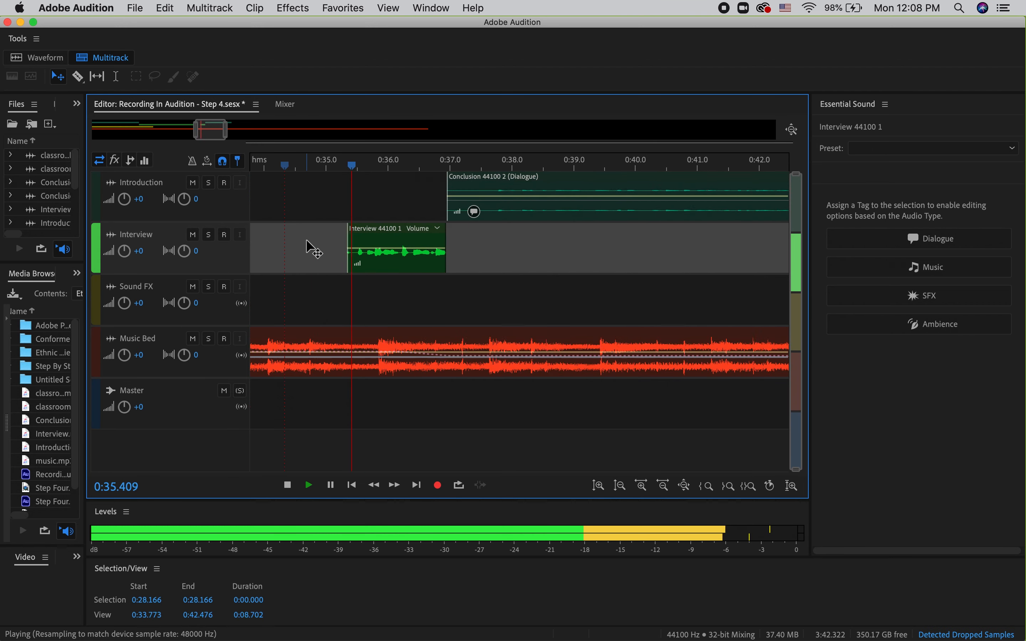
scroll(306, 239, down, 4)
key(space)
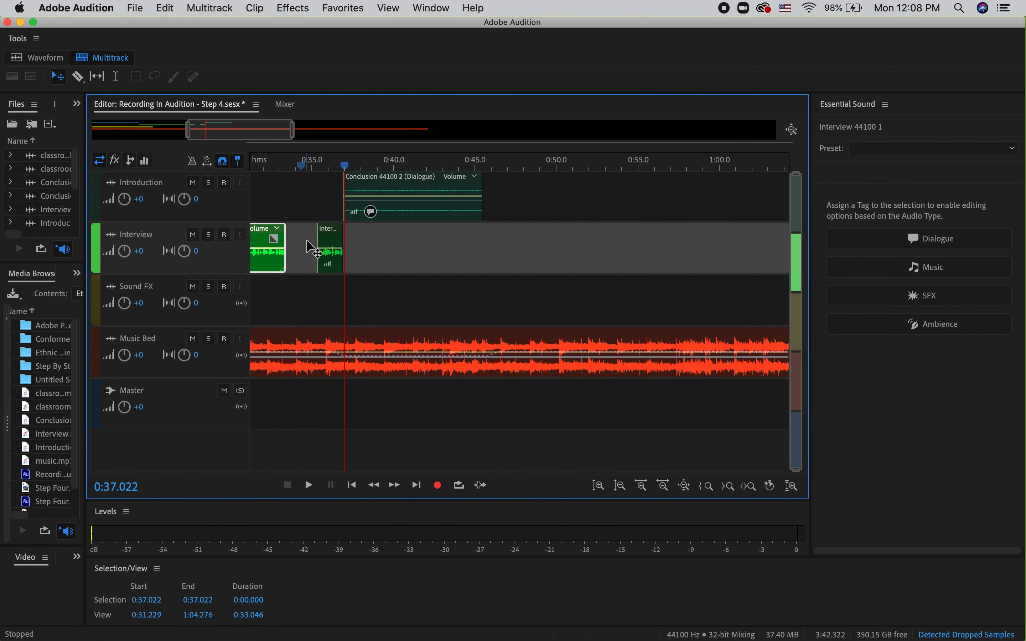
Move the short Interview clip near 0:36 earlier to about 0:34 and audition the new join
scroll(360, 250, left, 5)
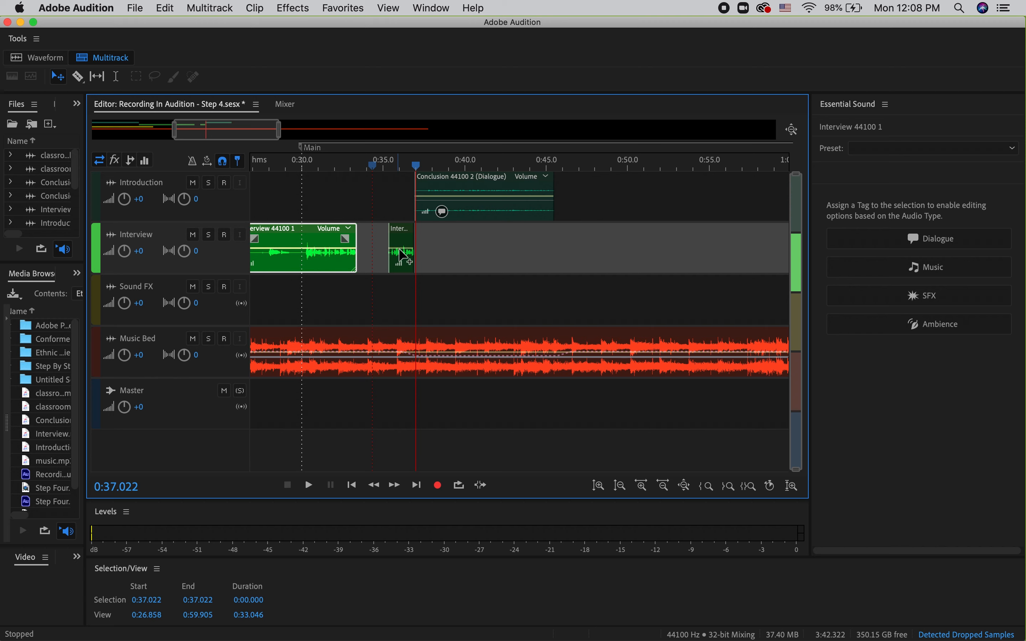
scroll(368, 245, up, 3)
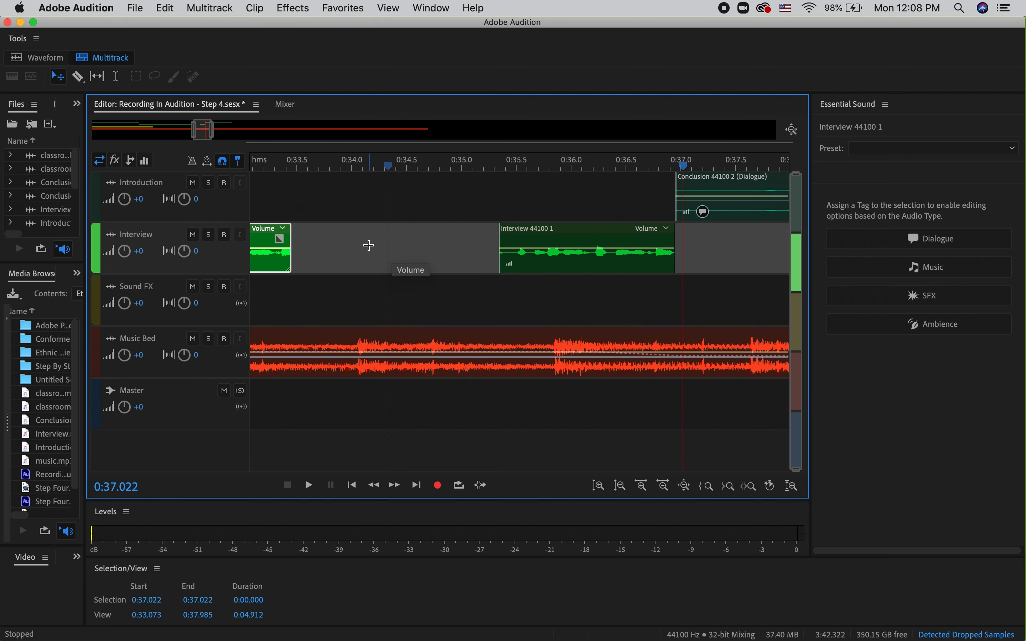
click(455, 246)
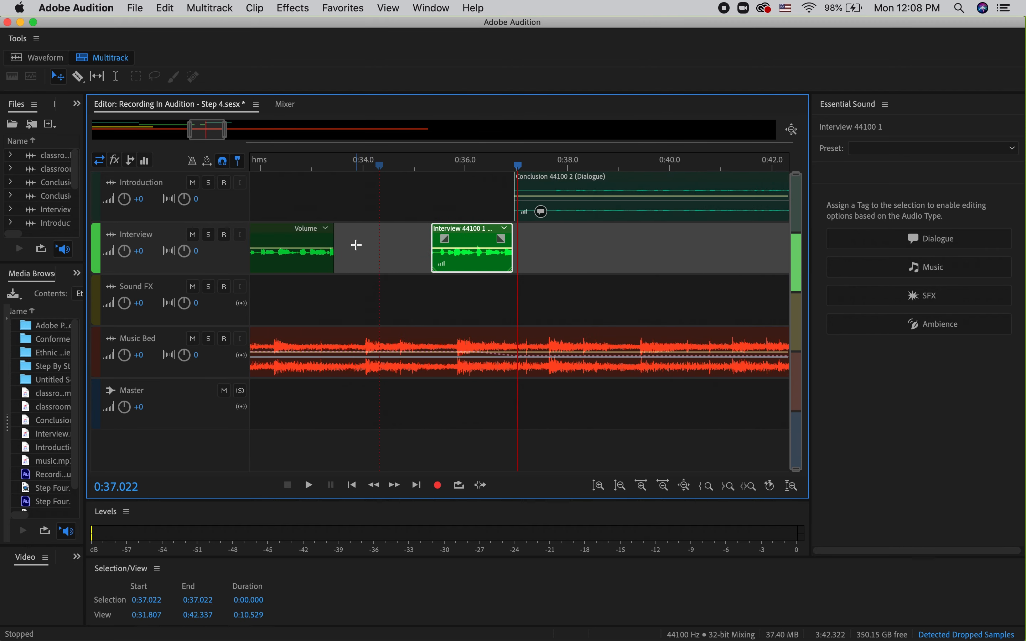
scroll(356, 244, up, 1)
scroll(356, 245, left, 3)
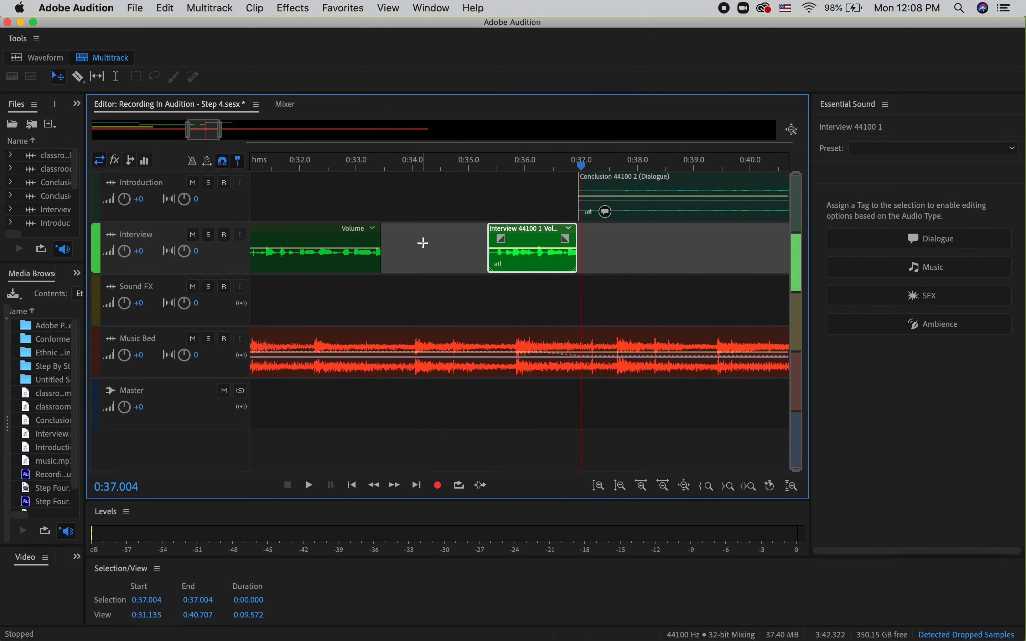
scroll(422, 243, up, 4)
scroll(422, 243, down, 4)
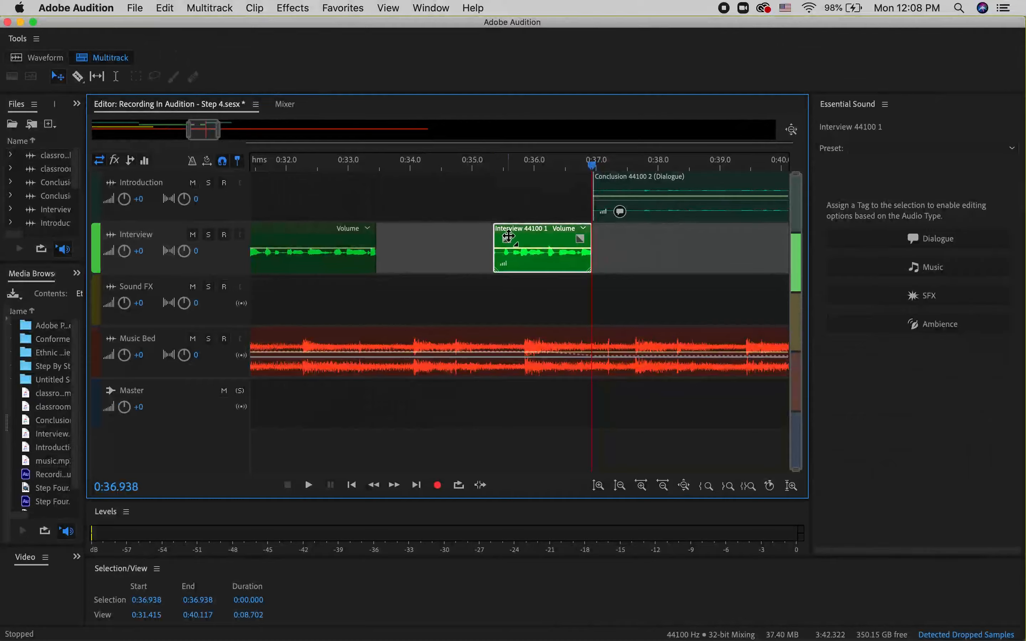
drag(529, 234, 415, 245)
scroll(375, 254, up, 4)
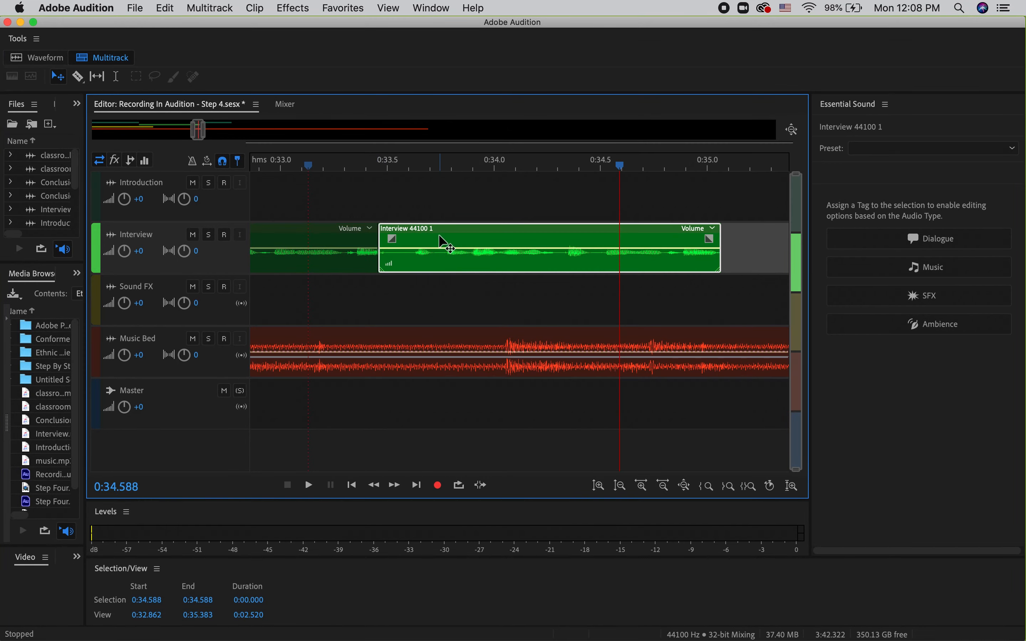
drag(432, 233, 426, 233)
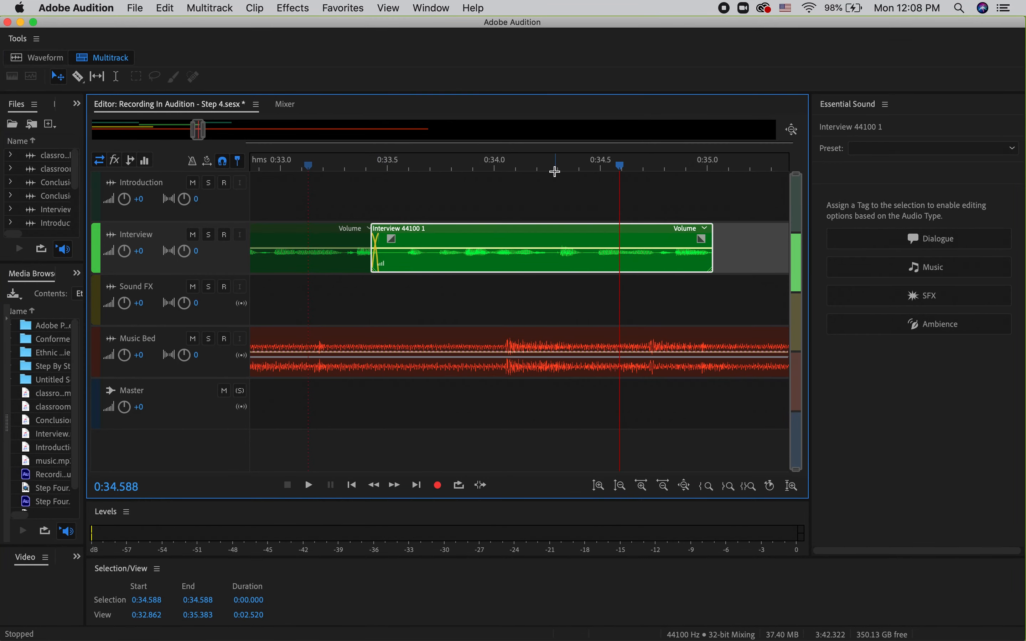
drag(619, 166, 300, 198)
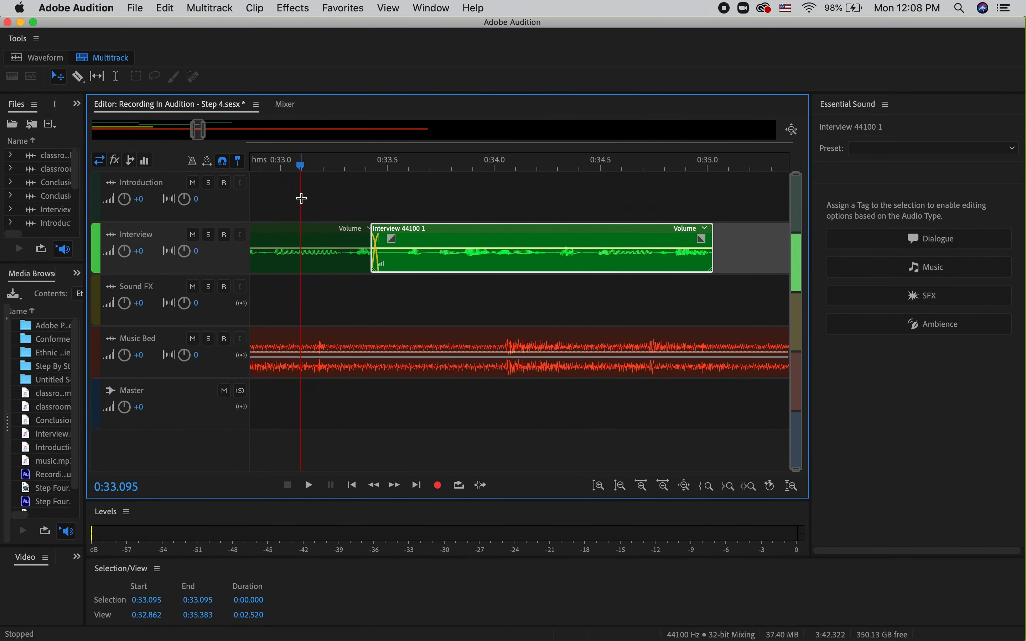
key(space)
key(space)
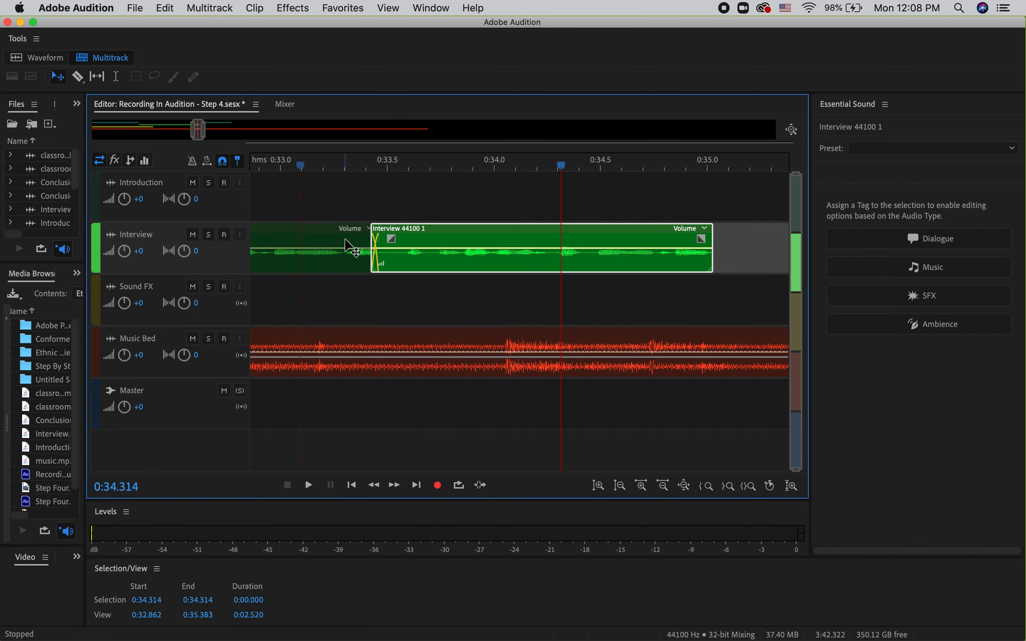
scroll(348, 245, down, 8)
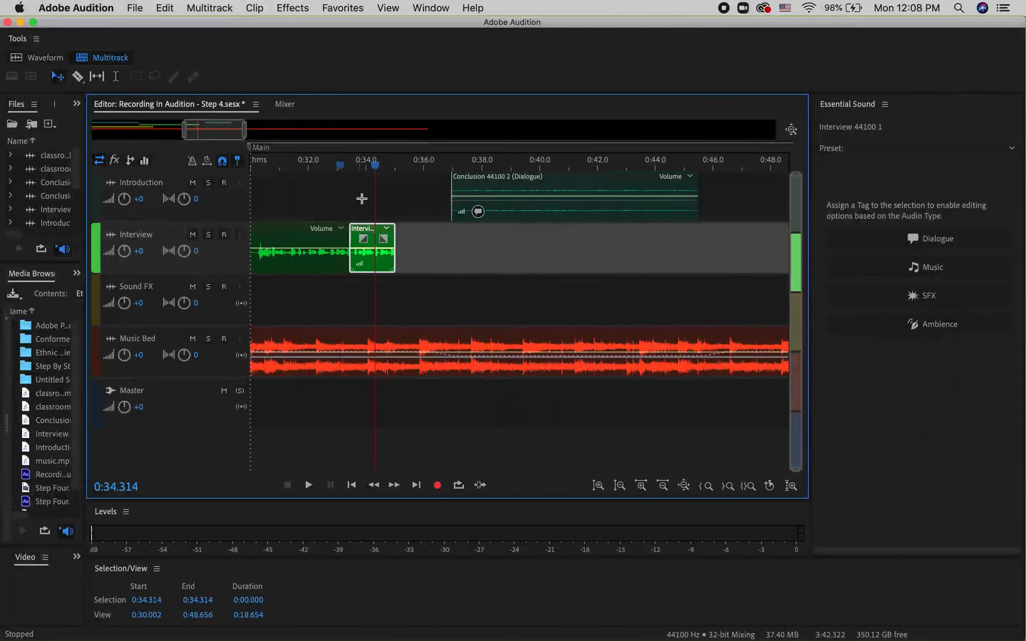
drag(377, 174, 326, 181)
key(space)
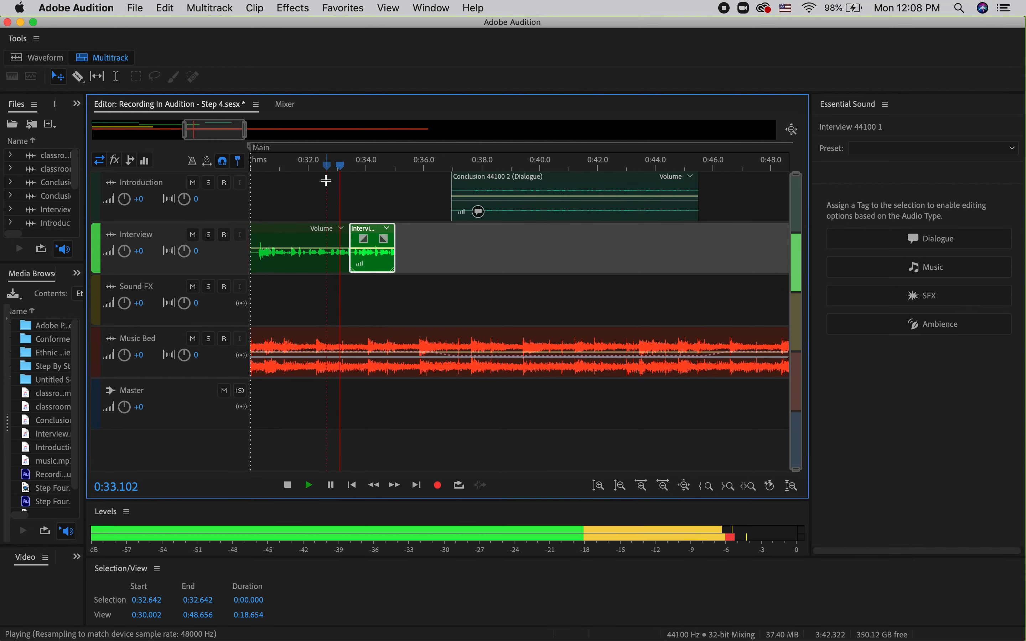
key(space)
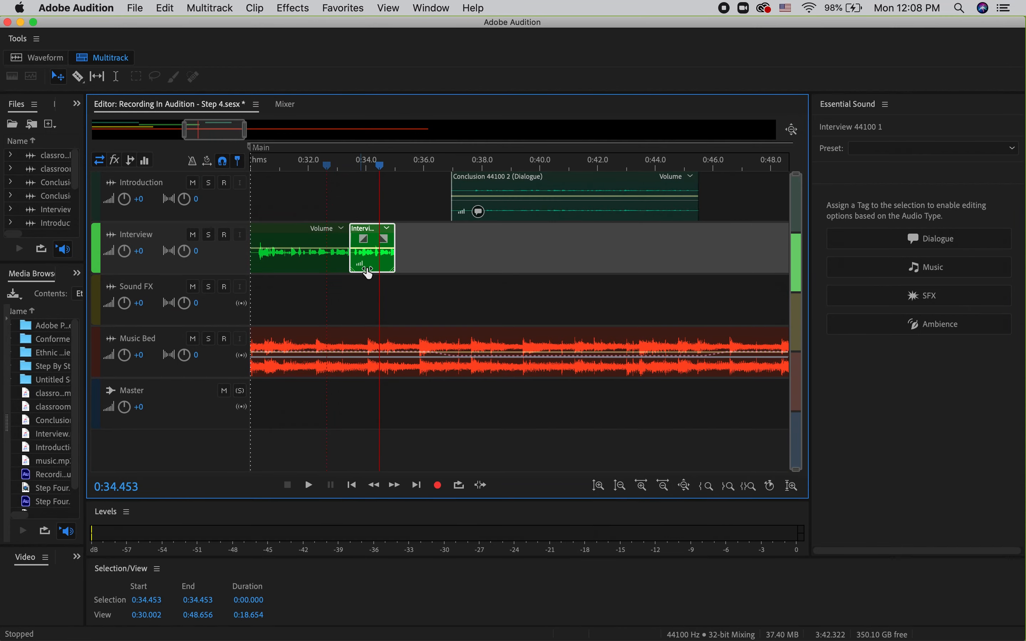
Open the Interview 44100 1.wav clip in the Waveform editor
scroll(376, 295, up, 6)
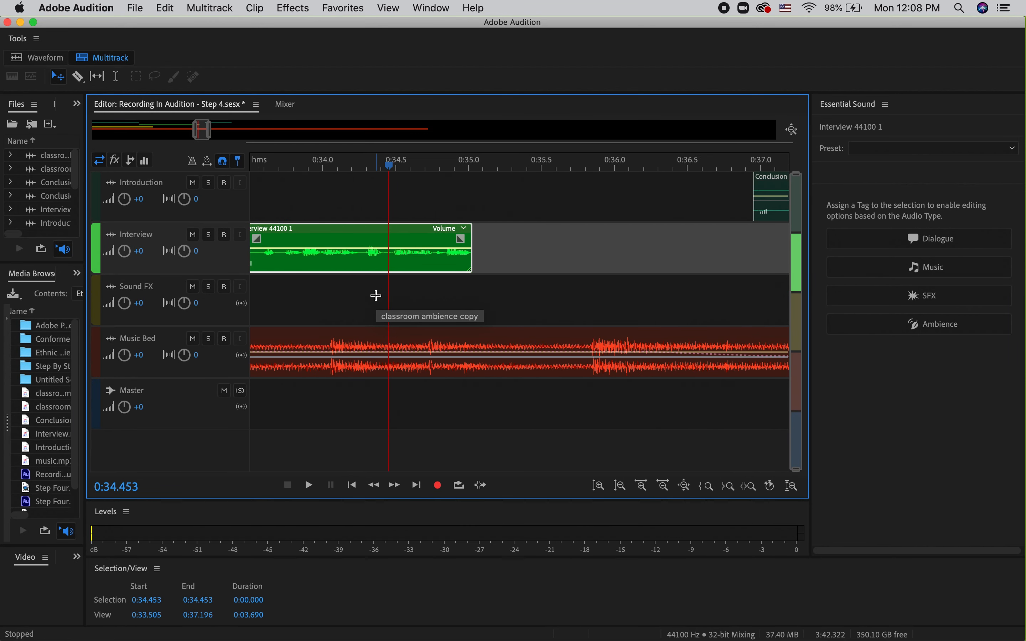
scroll(376, 296, left, 2)
scroll(376, 295, down, 6)
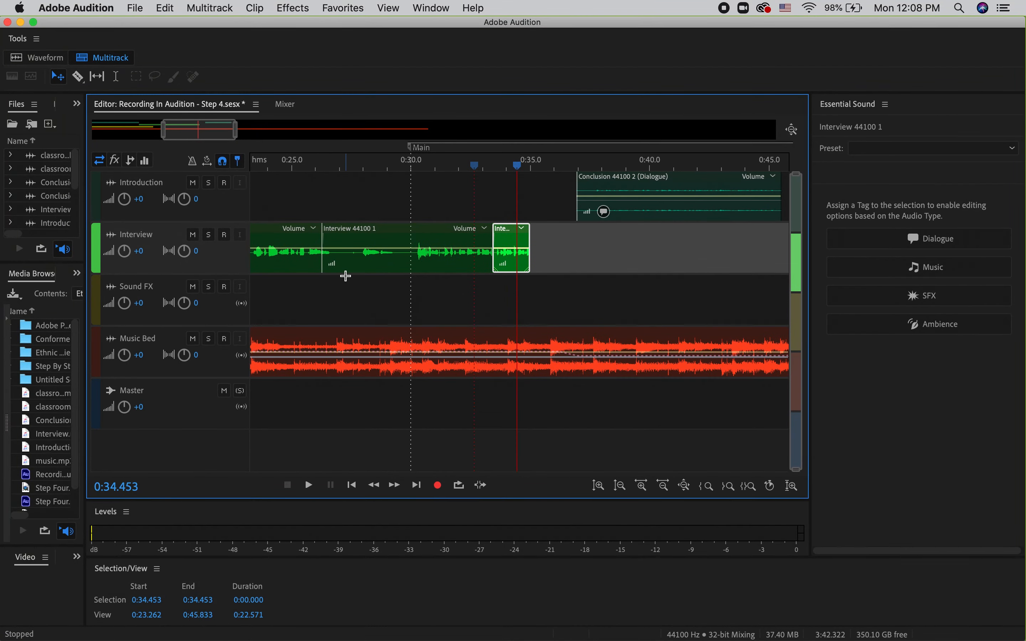
double_click(343, 259)
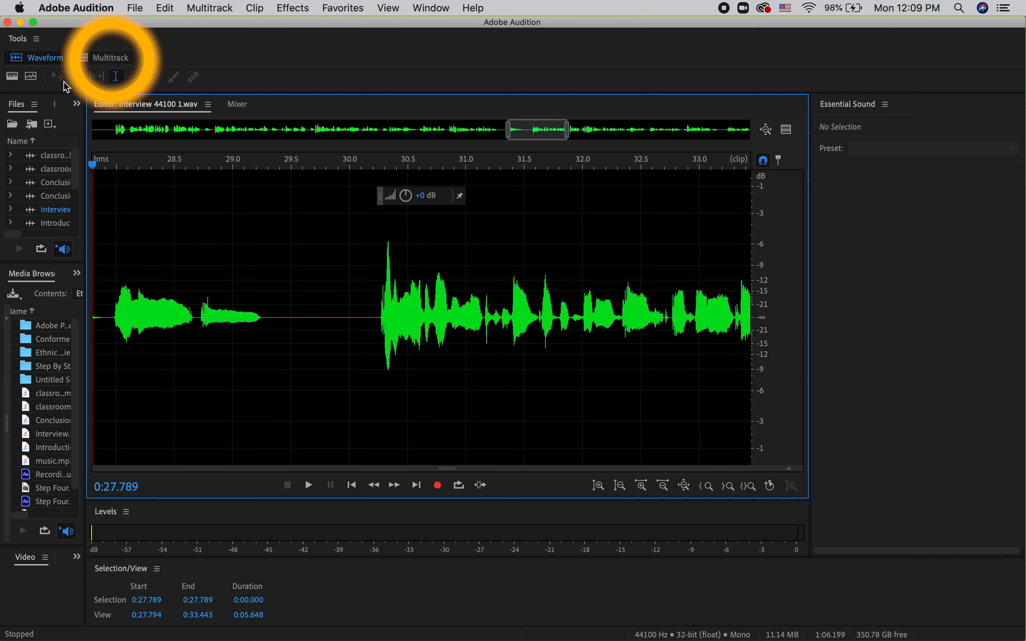
Back in the Multitrack editor, move two interview clips earlier together and play from about 0:26
click(96, 54)
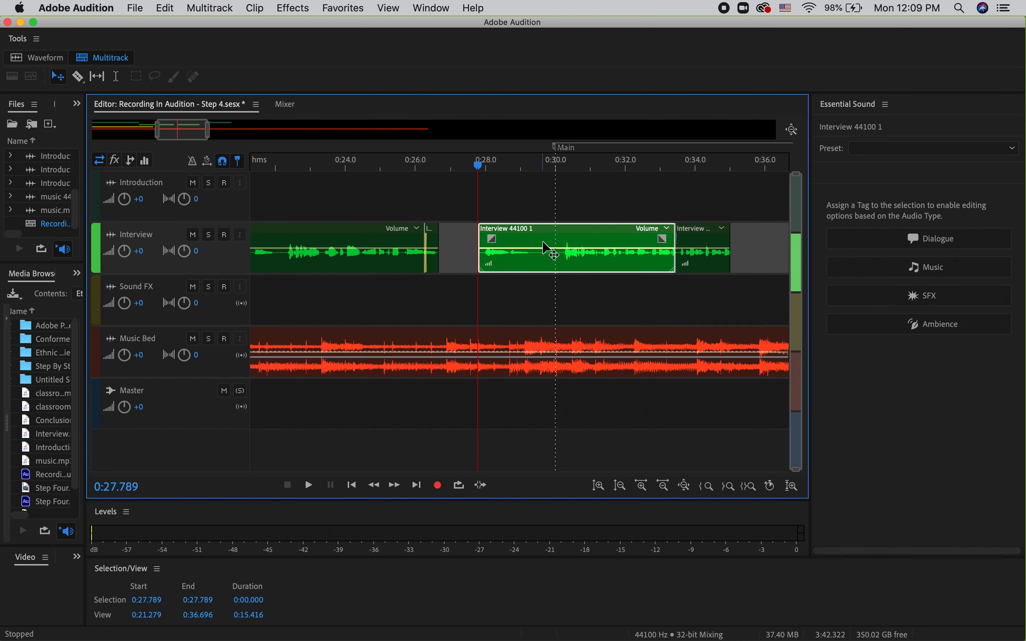
click(489, 202)
drag(469, 236, 524, 254)
drag(670, 265, 704, 277)
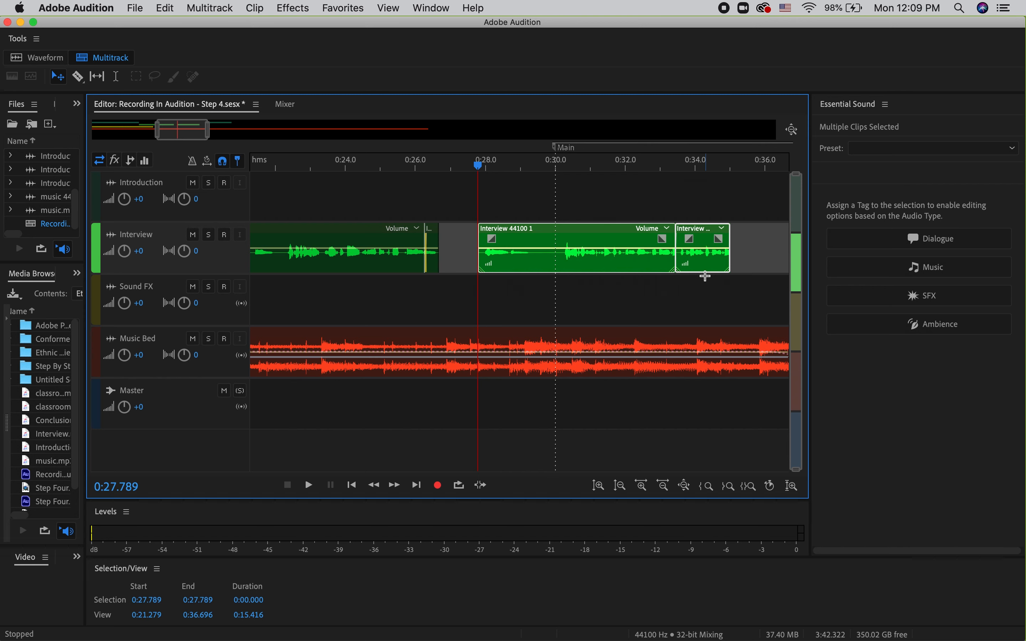
drag(588, 243, 543, 229)
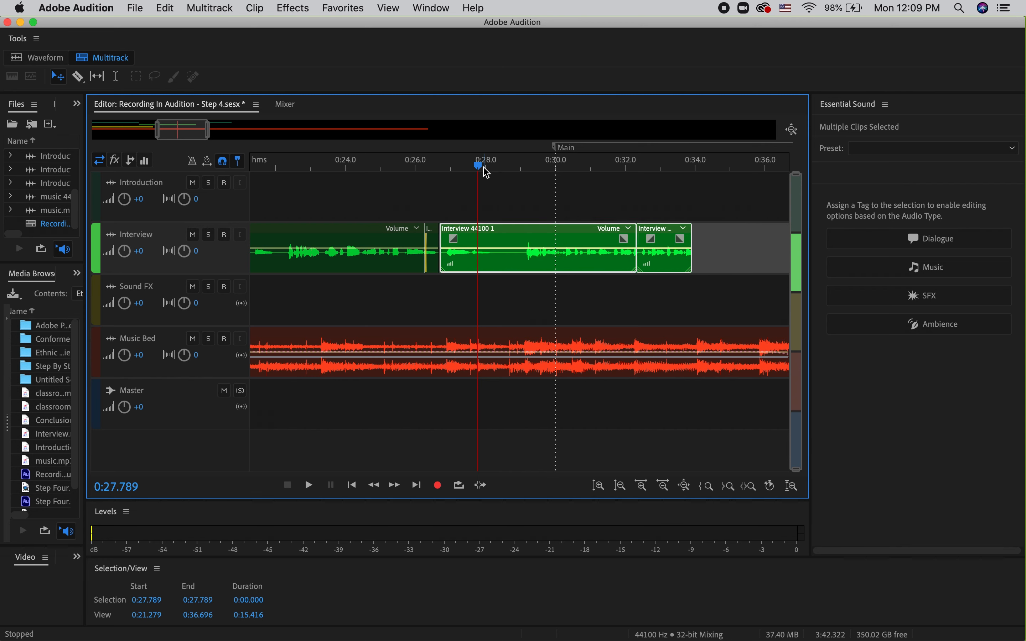
drag(475, 170, 421, 171)
key(space)
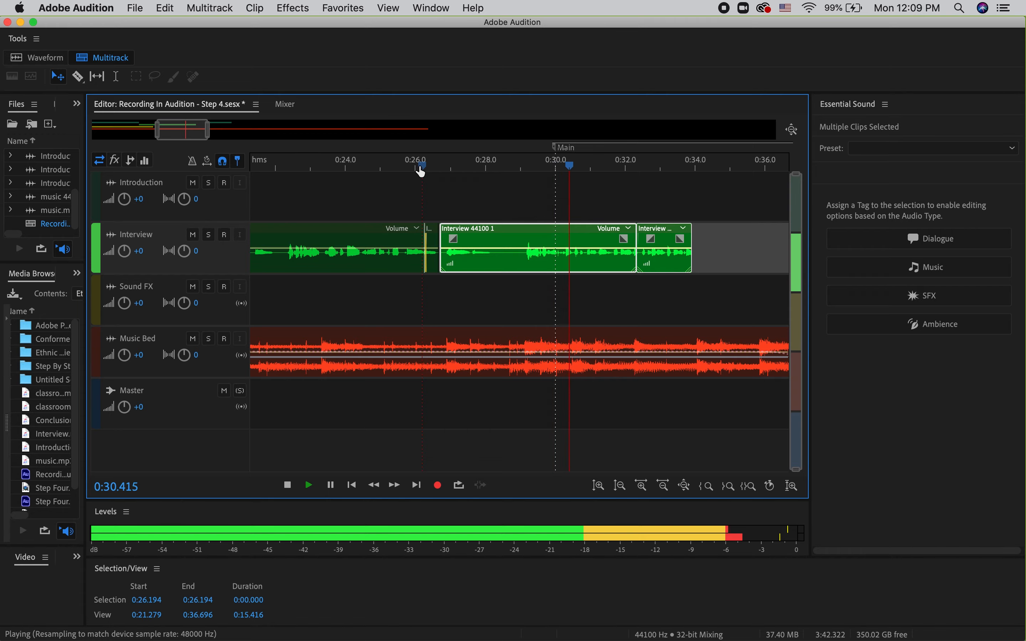
key(space)
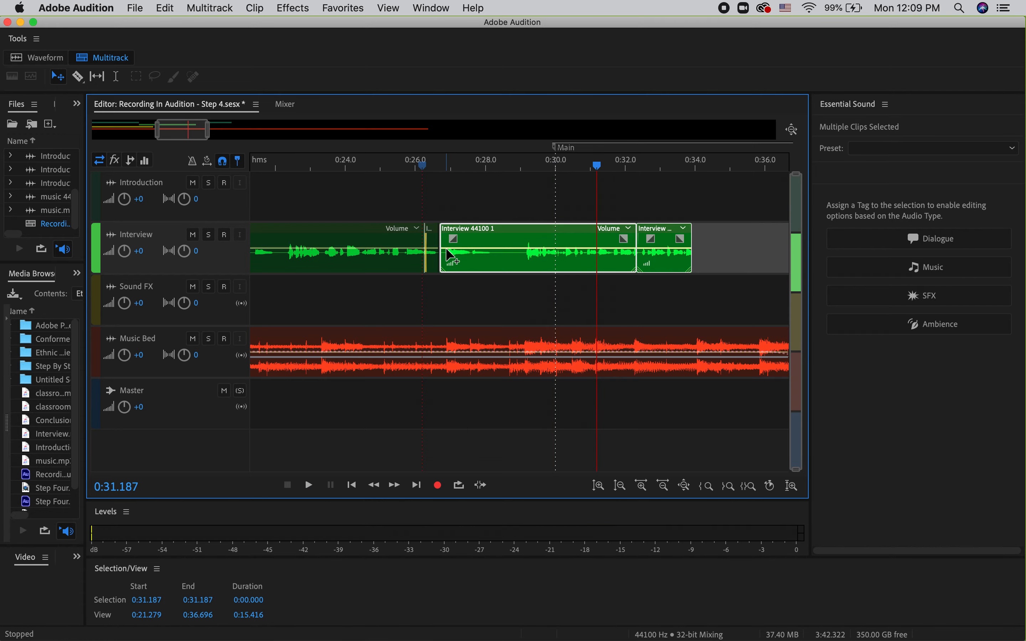
Repeatedly zoom out in time toward the full 0:00–1:17 session
scroll(446, 249, down, 5)
scroll(446, 249, up, 8)
scroll(445, 249, left, 10)
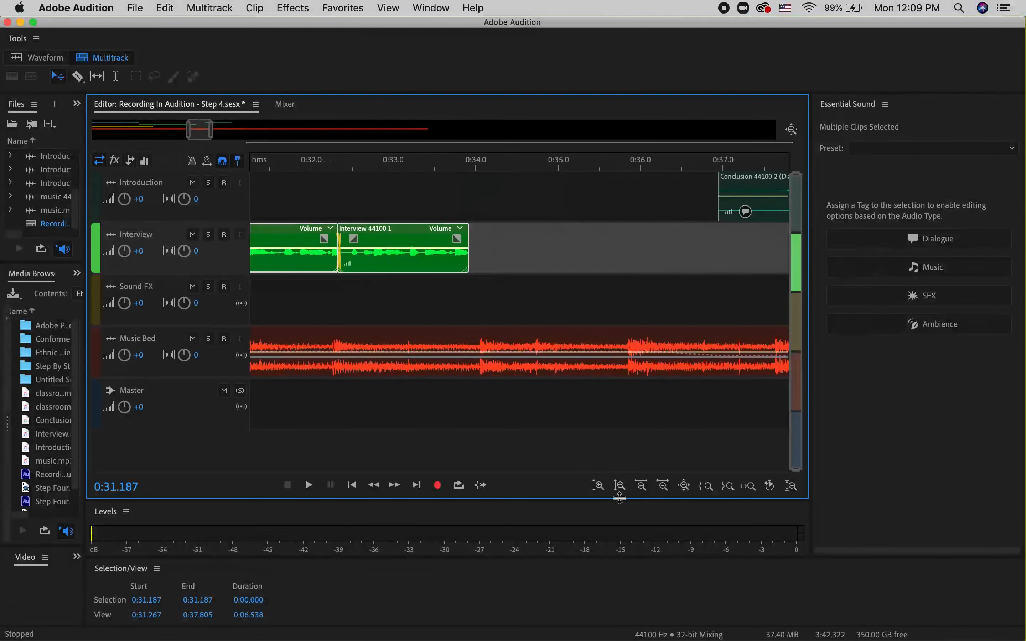
click(663, 484)
click(662, 484)
click(663, 485)
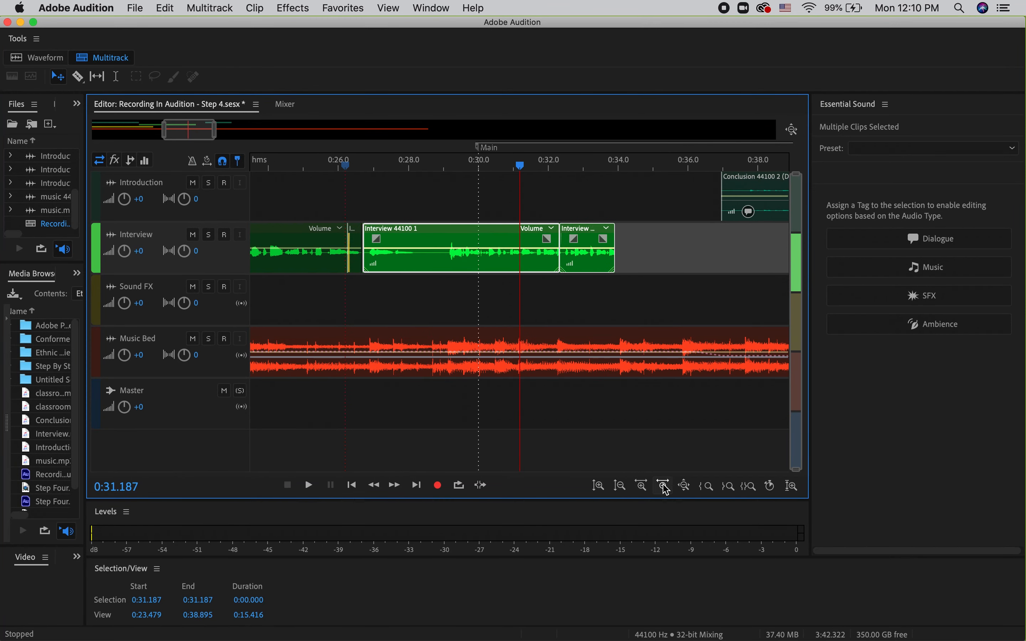
click(662, 484)
click(663, 485)
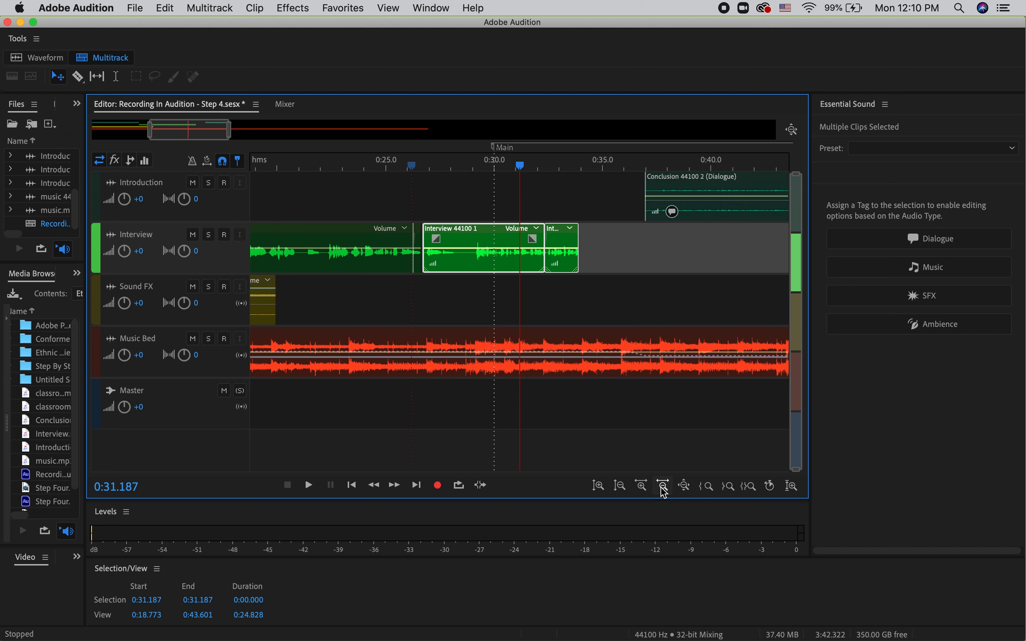
click(662, 485)
click(663, 485)
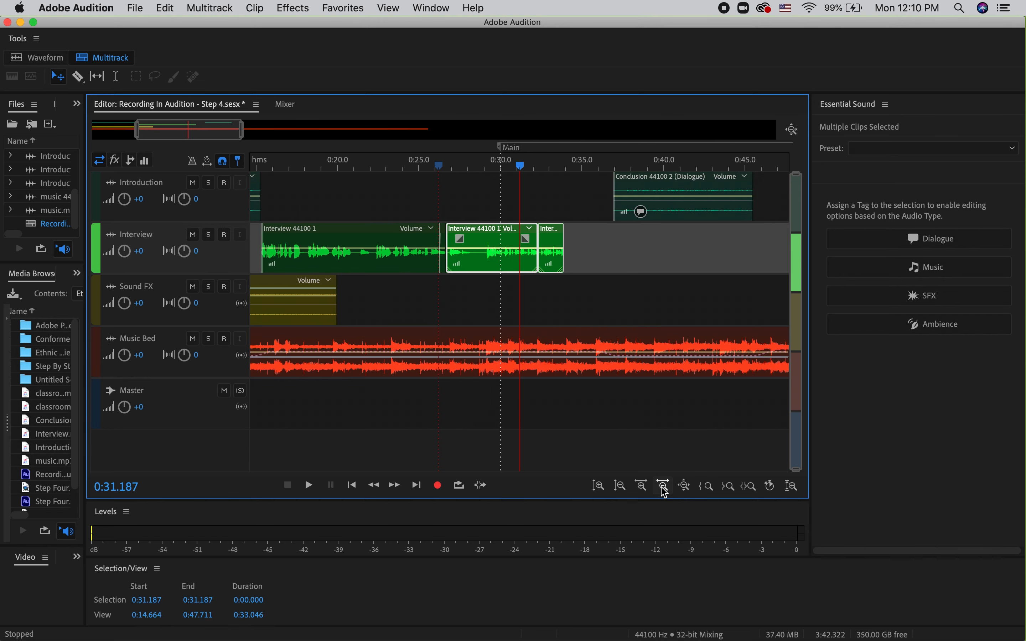
click(663, 484)
click(663, 487)
Finish zooming out to see all clips and park the playhead near 0:31
click(663, 488)
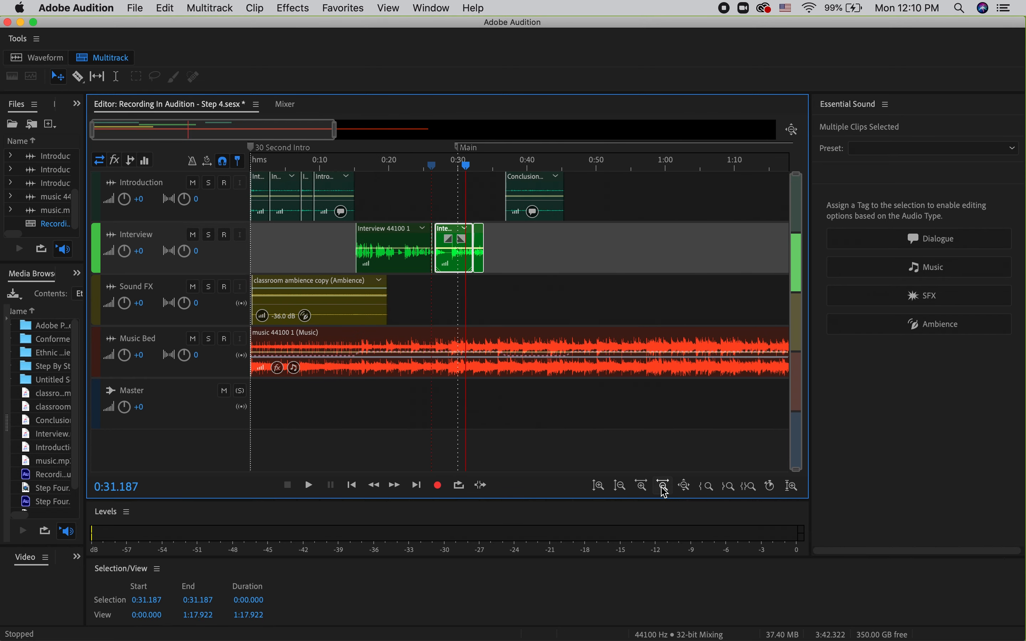
click(663, 487)
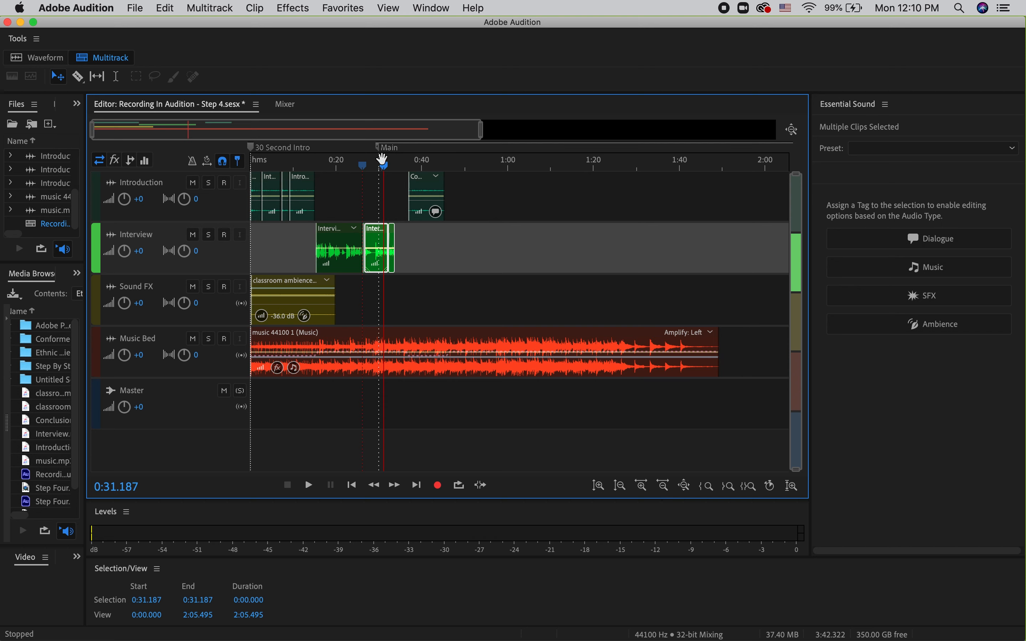
drag(381, 159, 383, 161)
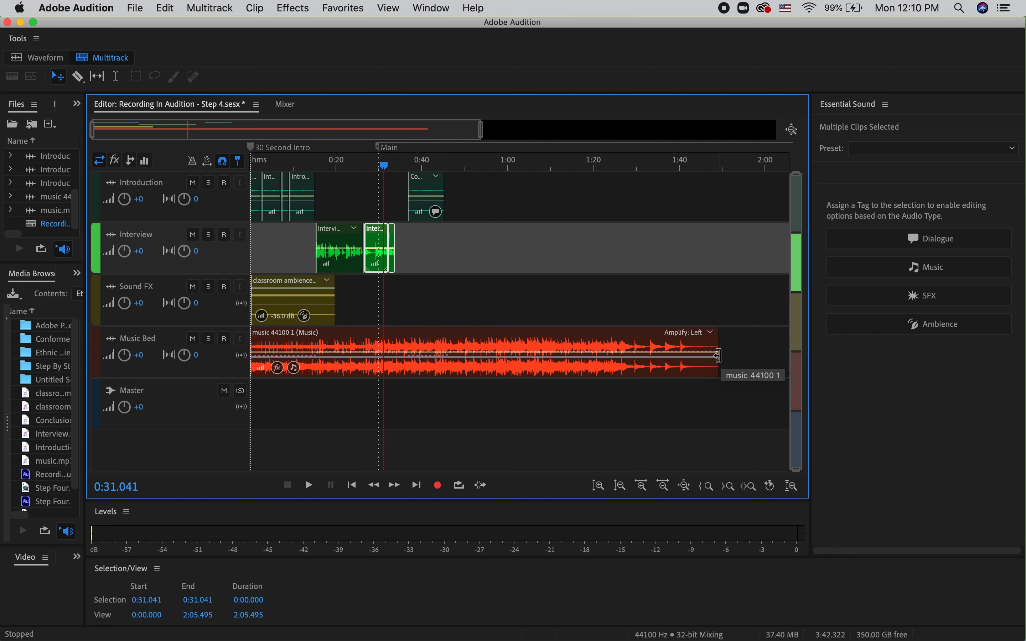
Trim the music bed clip's end back to just after the Conclusion clip, checking around 0:39
drag(718, 357, 509, 344)
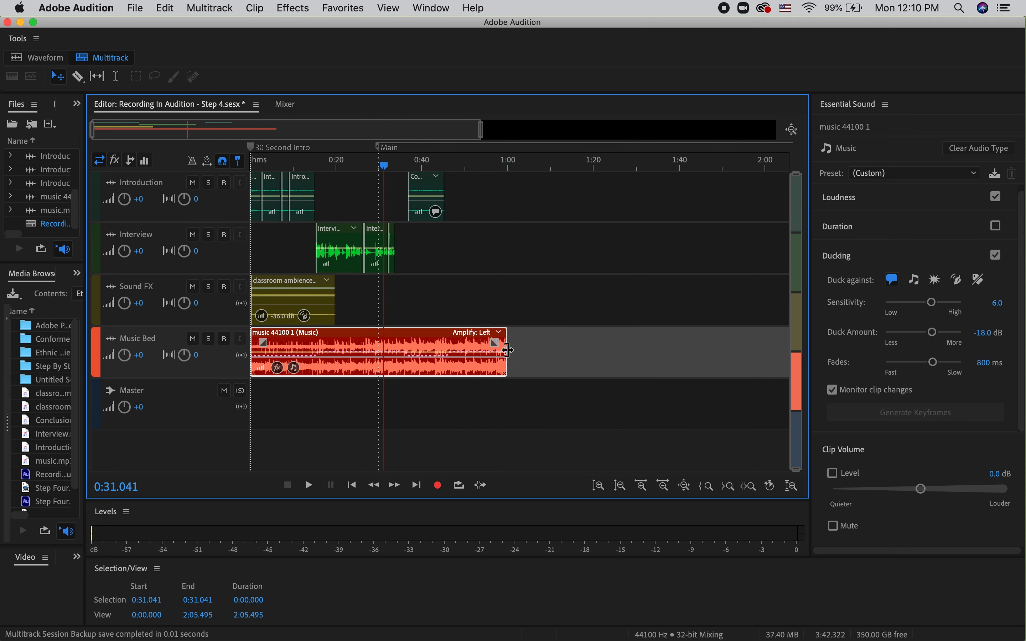
drag(507, 350, 460, 352)
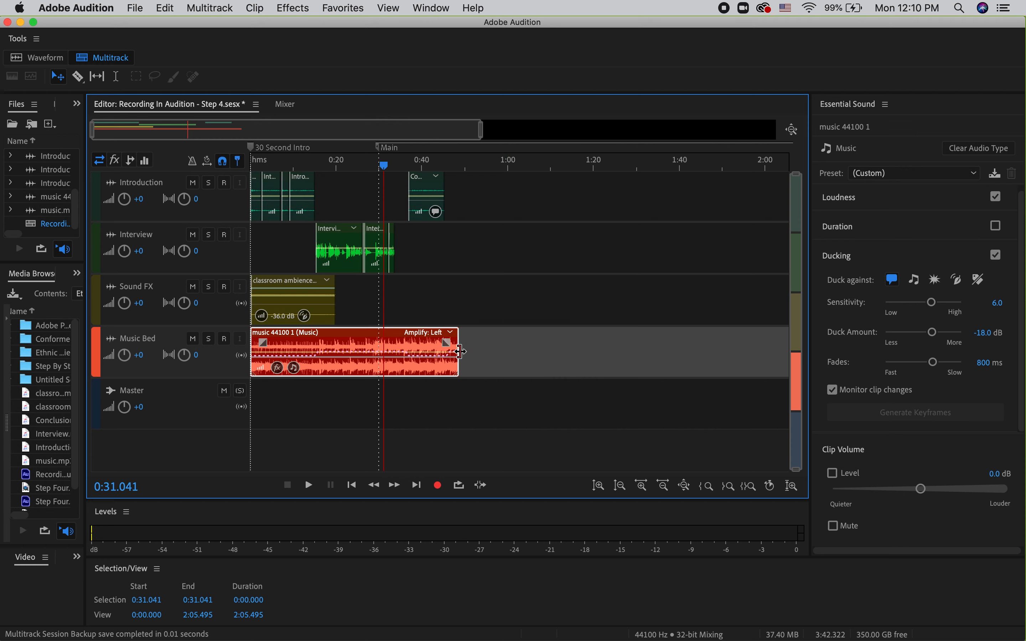
scroll(447, 300, up, 5)
scroll(448, 300, left, 5)
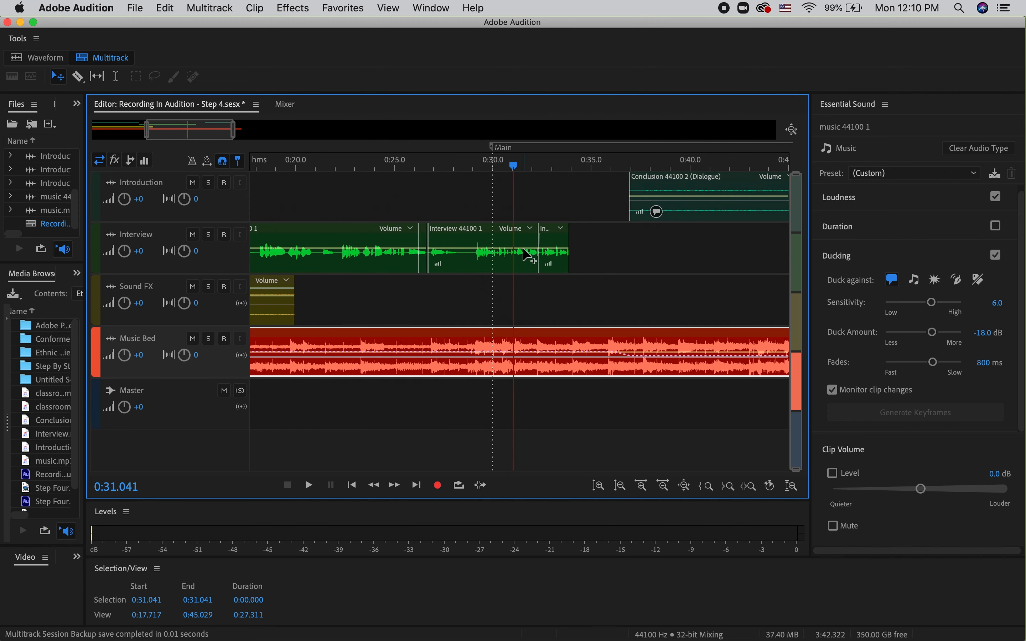
scroll(524, 249, down, 5)
scroll(524, 249, up, 4)
scroll(528, 255, down, 5)
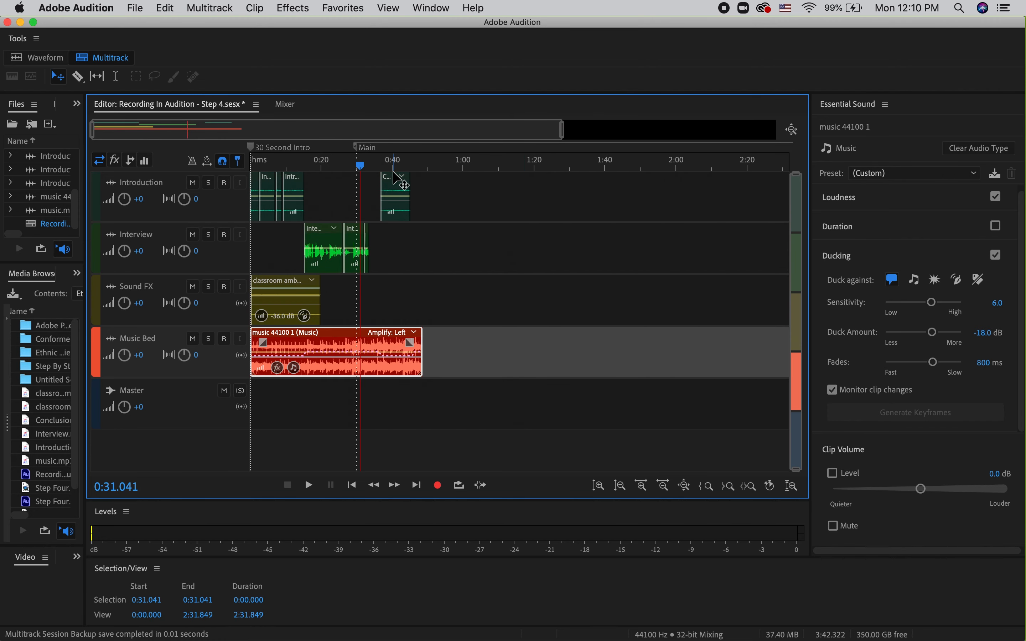
drag(360, 165, 405, 176)
Extend the Music Bed clip's right edge to end around 0:55, replaying from 0:43
key(space)
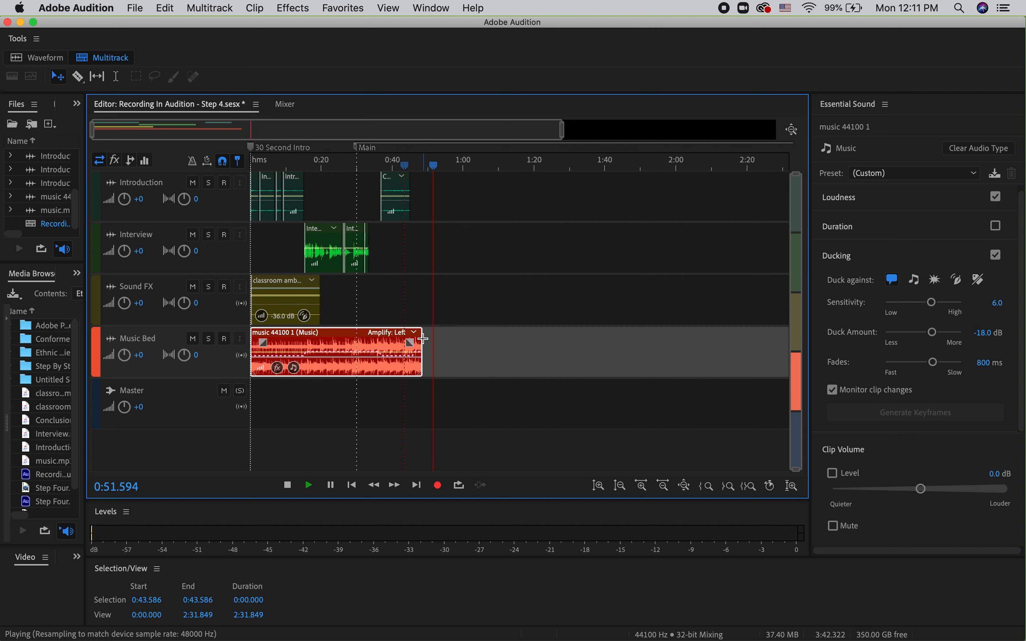
drag(423, 349, 445, 349)
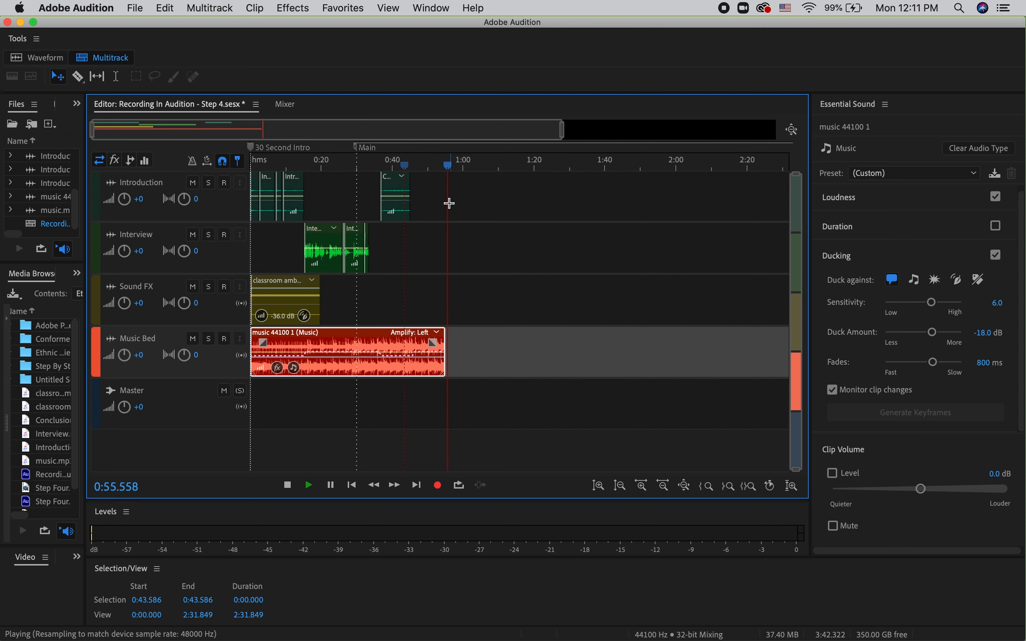
key(space)
key(space)
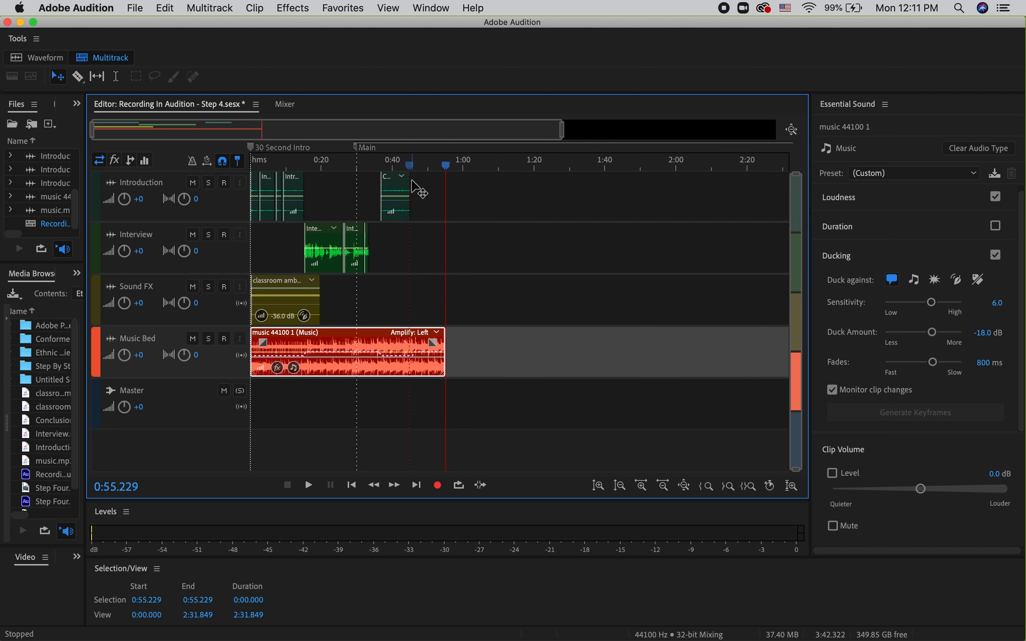
With the Time Selection tool, select 0:48.808–0:57.244 over the music bed's ending and preview it
click(119, 78)
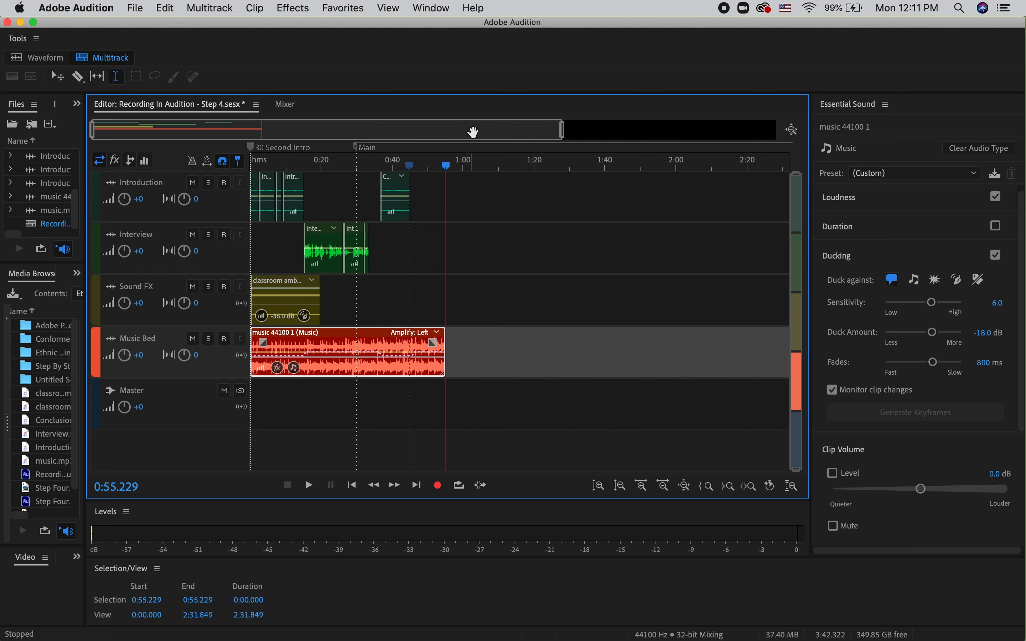
drag(446, 167, 406, 168)
key(space)
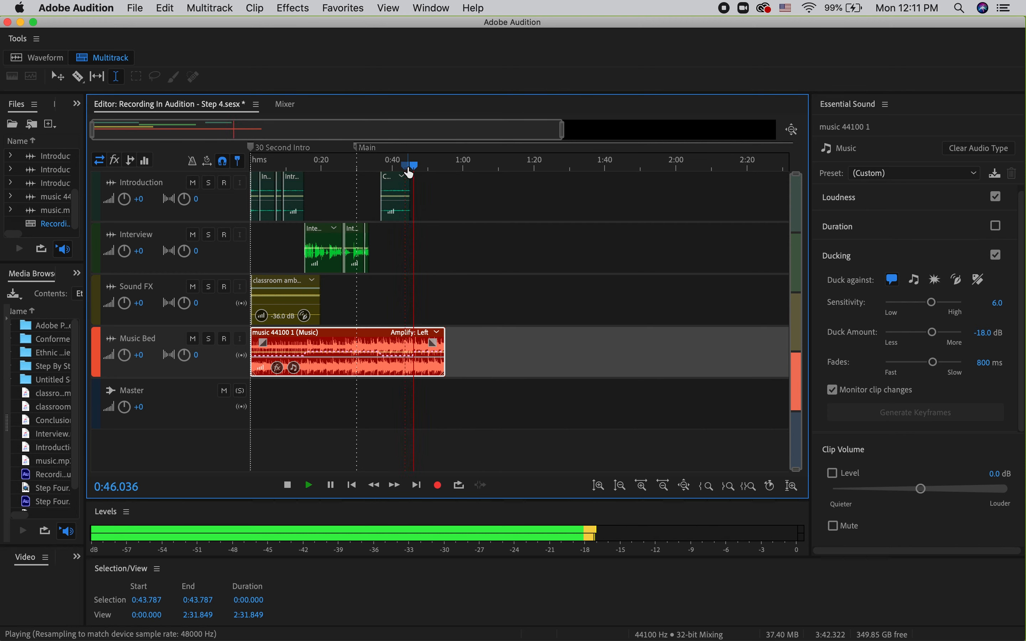
key(space)
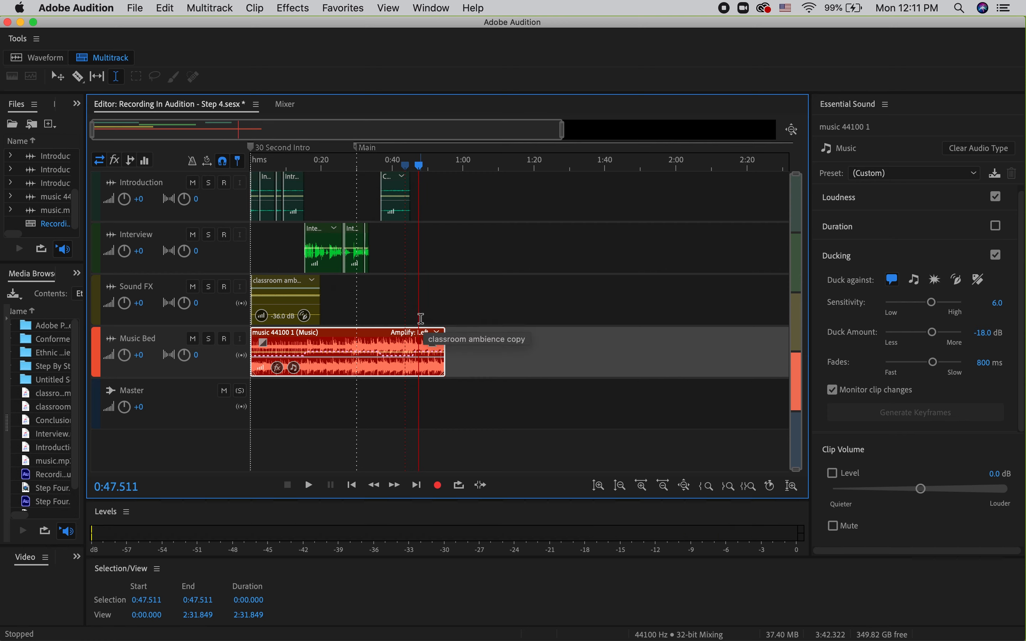
drag(420, 318, 423, 354)
click(455, 348)
key(space)
key(space)
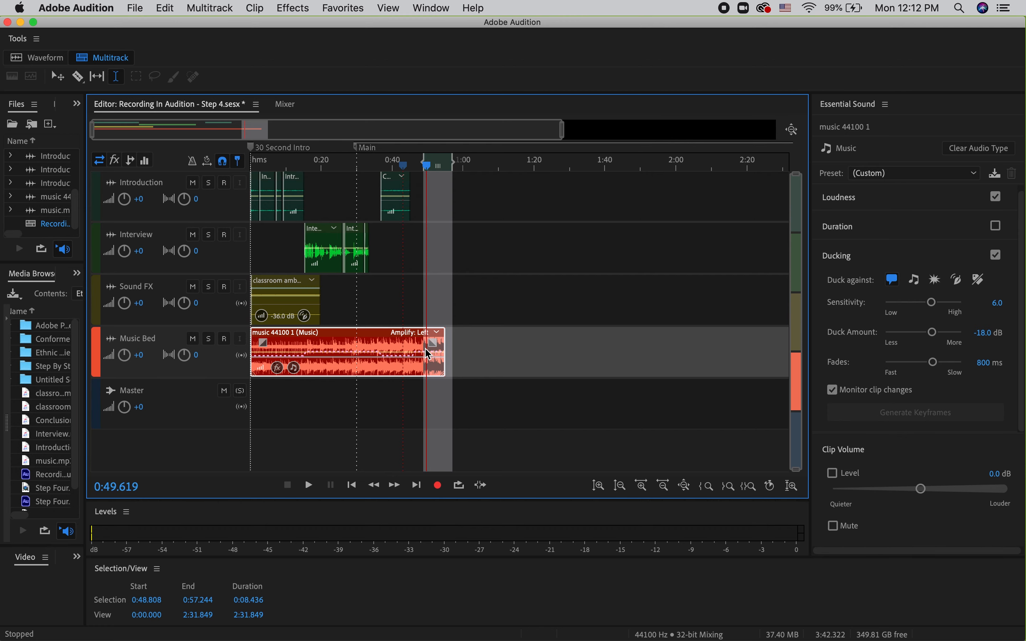
Apply Clip > Fade Out > Fade Out to the music bed clip and zoom into the fade
click(256, 8)
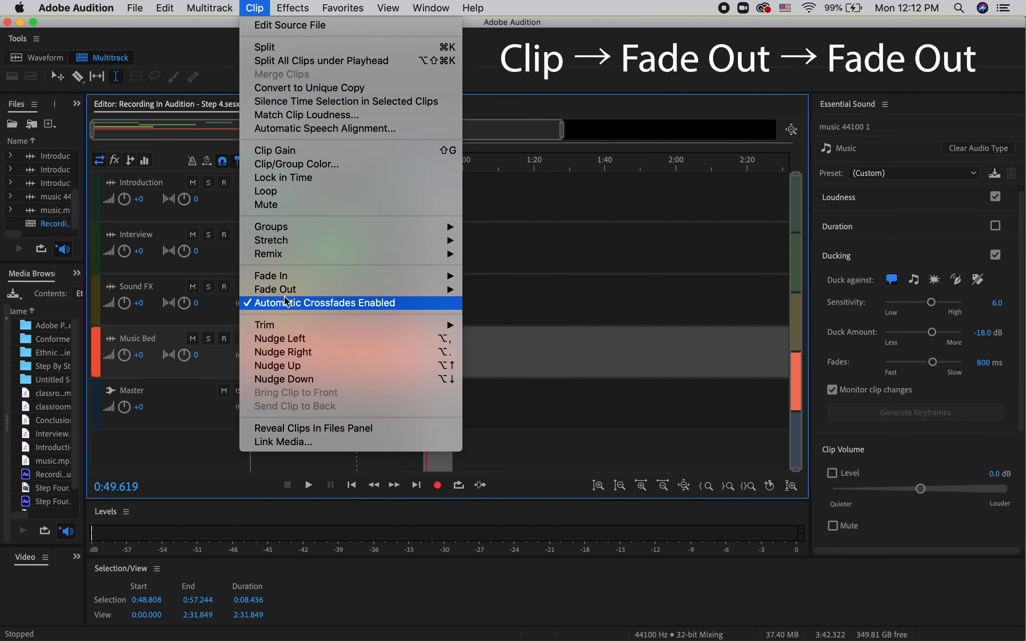
mouse_move(286, 296)
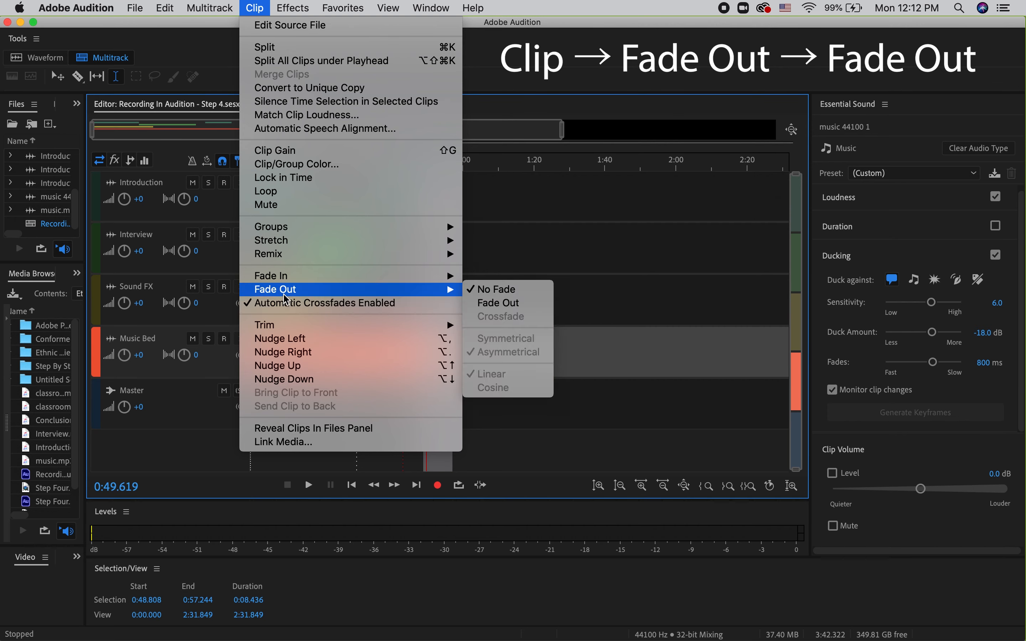
click(485, 306)
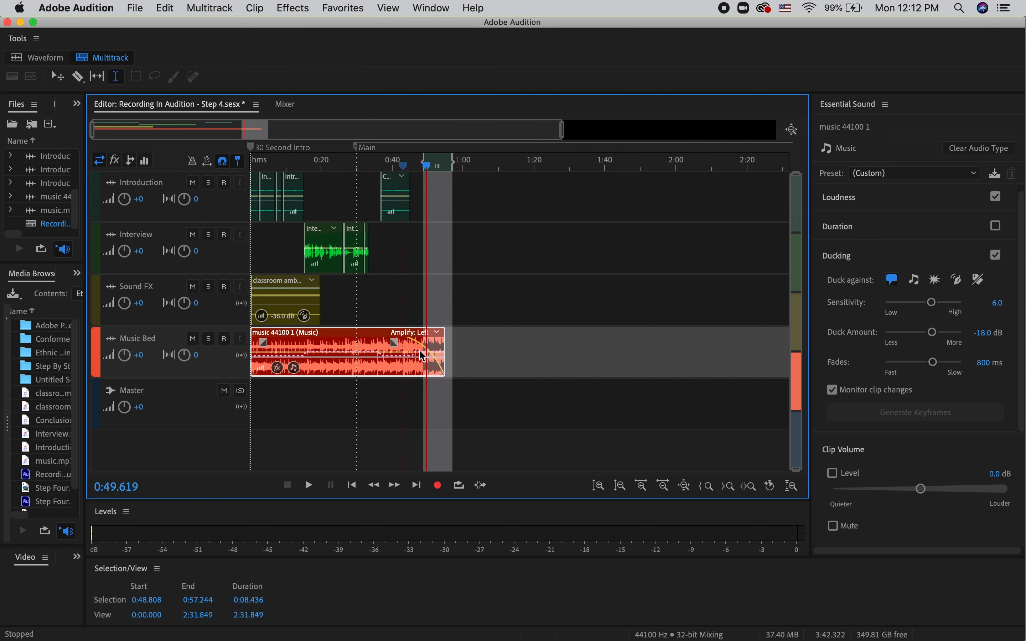
click(644, 489)
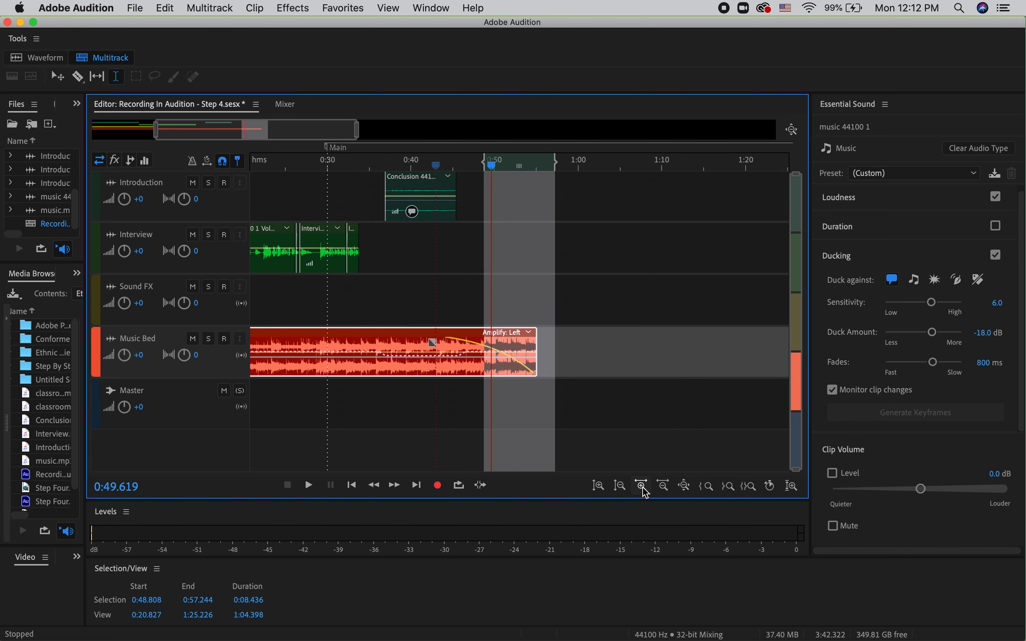
click(642, 488)
click(643, 489)
click(643, 488)
click(643, 488)
click(642, 488)
click(643, 489)
click(642, 488)
click(643, 488)
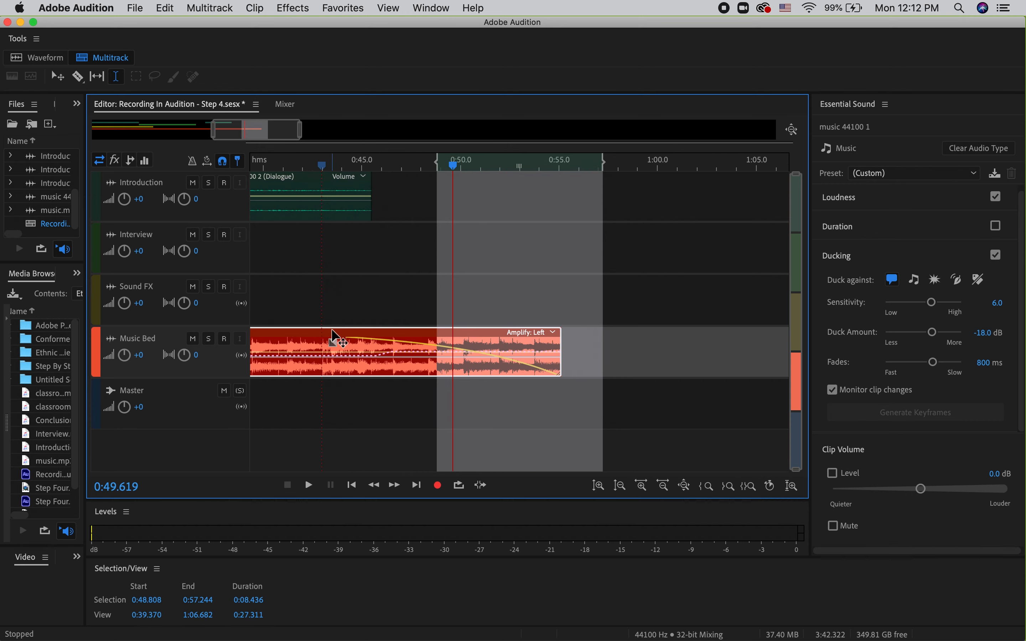
Drag the fade handle to a nearly linear value of about 7, preview from 0:47, then zoom out
mouse_move(336, 343)
drag(336, 344, 435, 330)
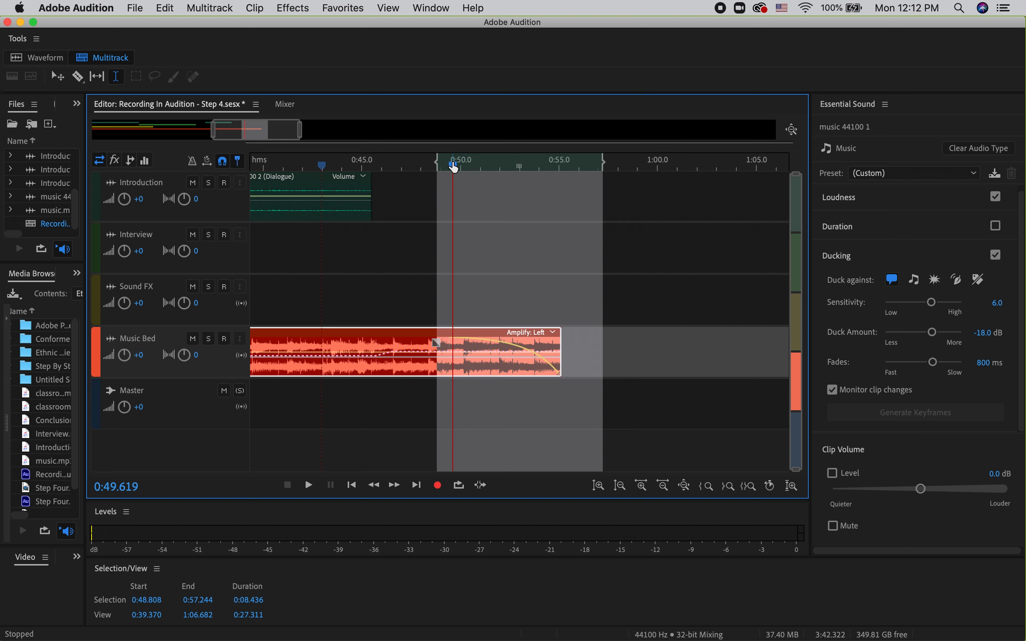
drag(453, 166, 415, 173)
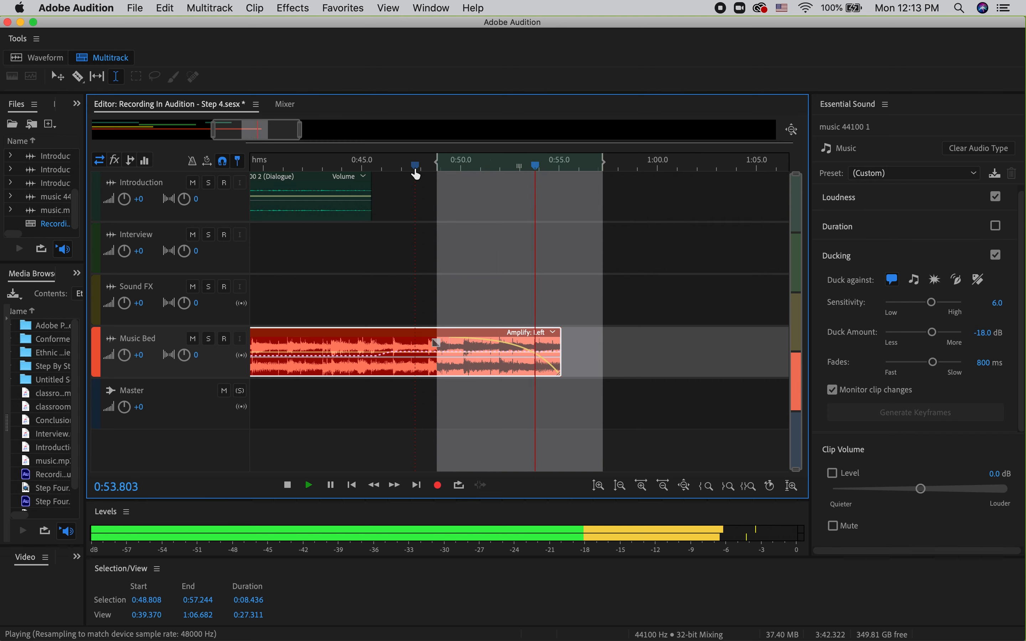
key(space)
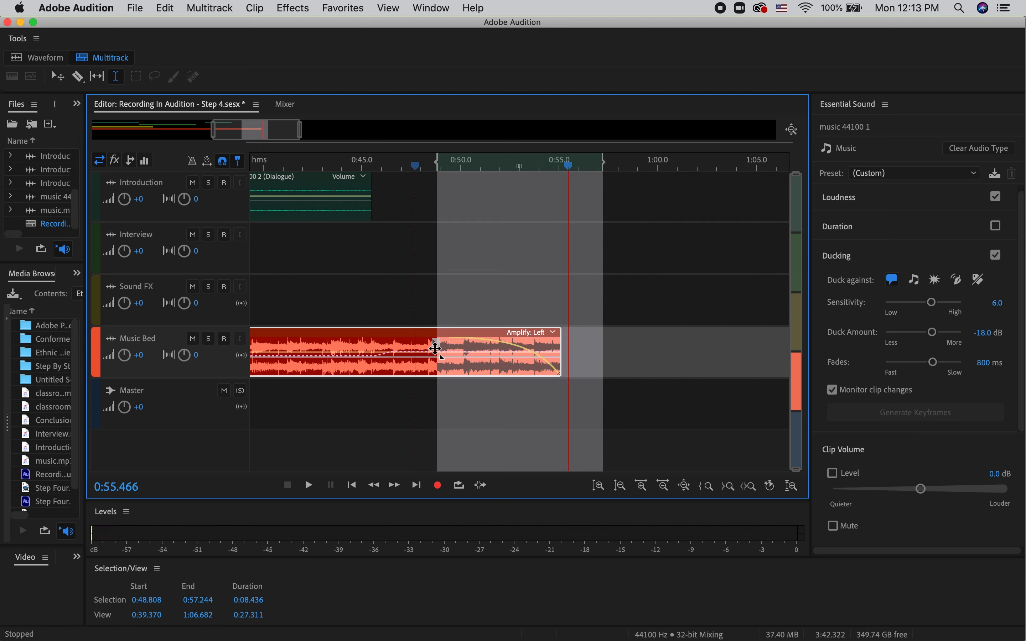
drag(435, 348, 431, 368)
key(space)
click(400, 203)
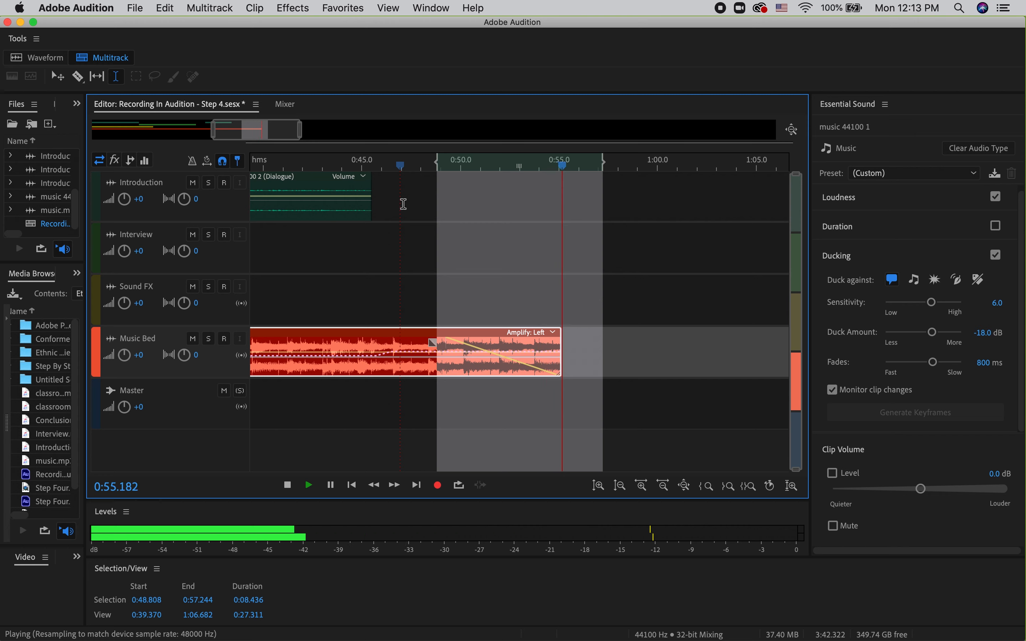
key(space)
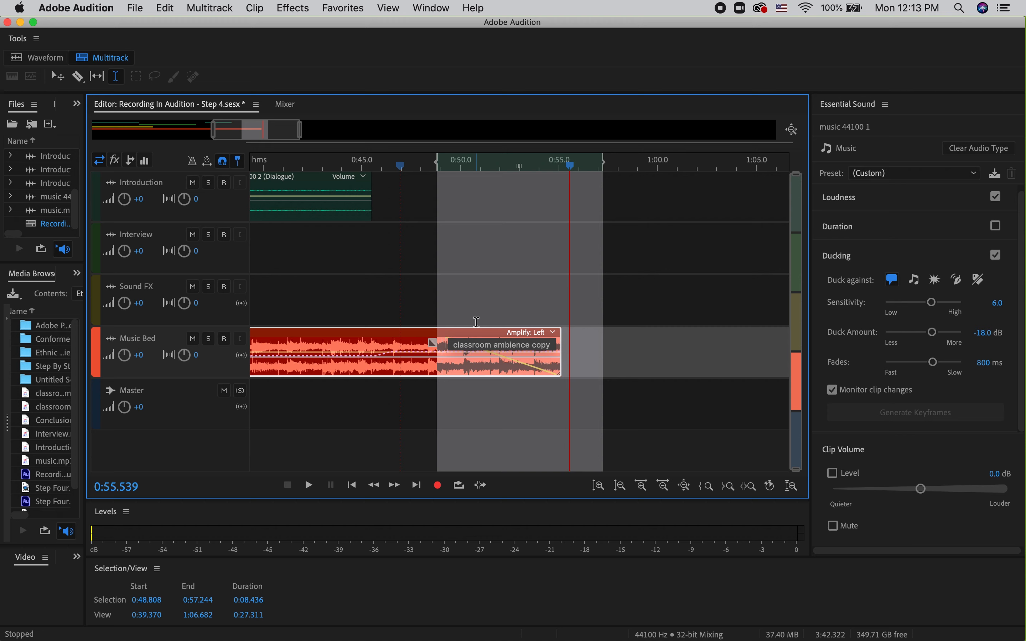
key(backslash)
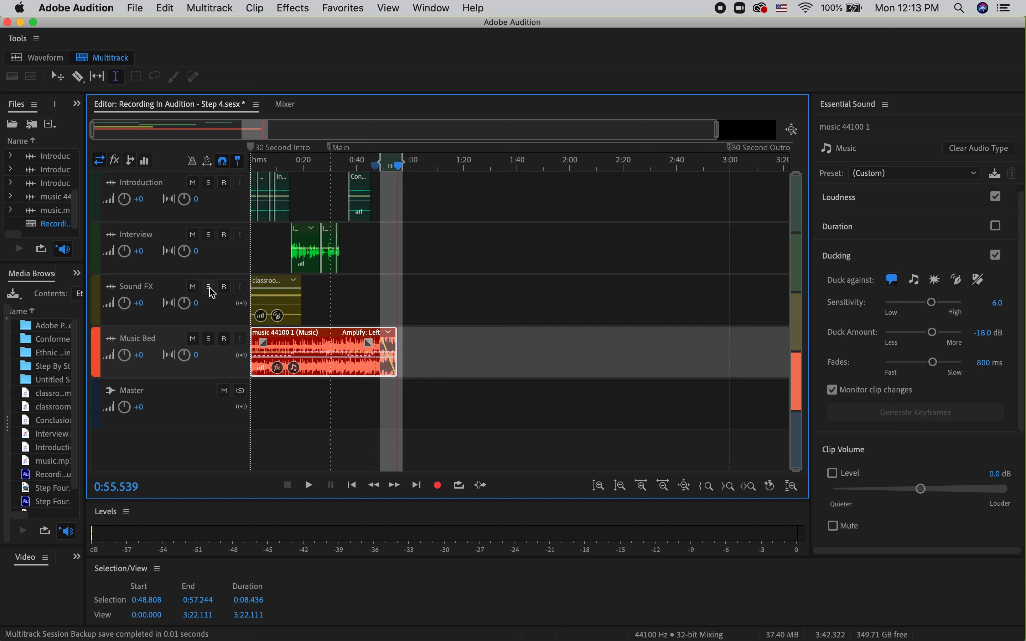
Mute the Sound FX track, play the mix from 0:00, then zoom out to the full session
click(198, 286)
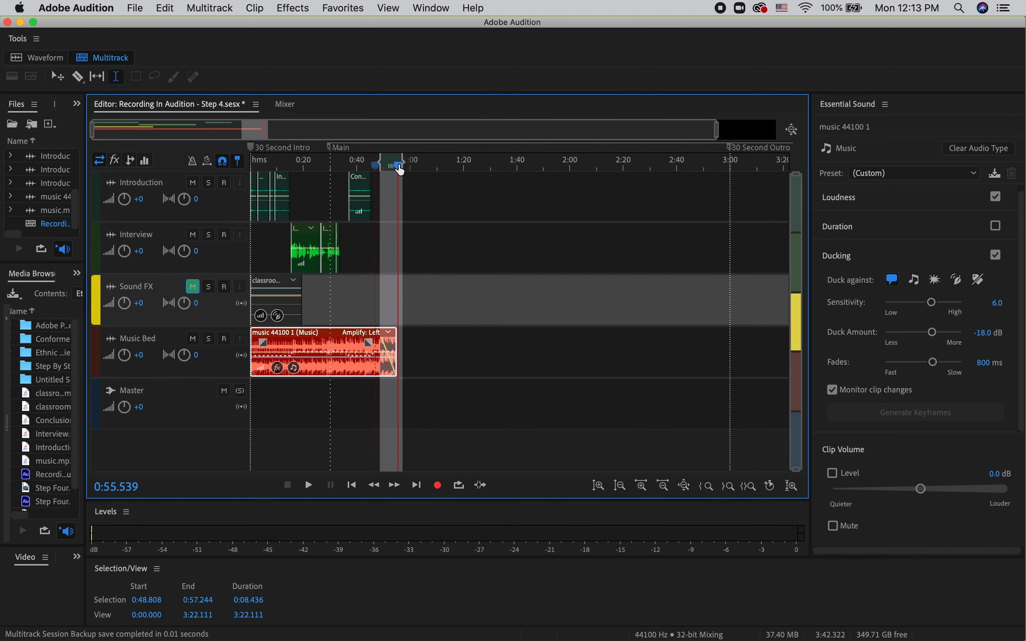
drag(400, 170, 245, 170)
key(space)
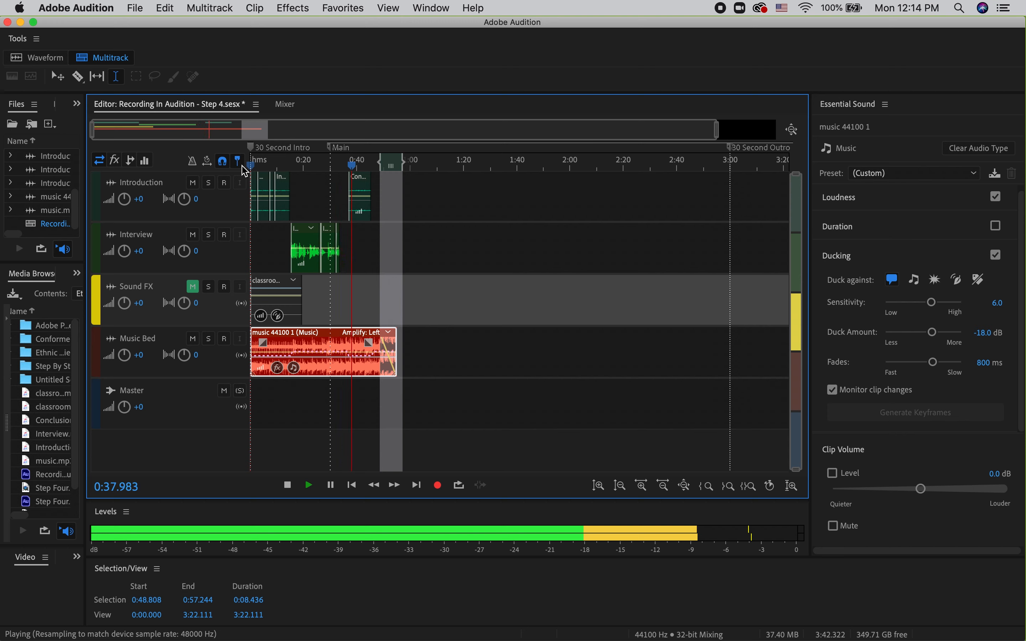
key(space)
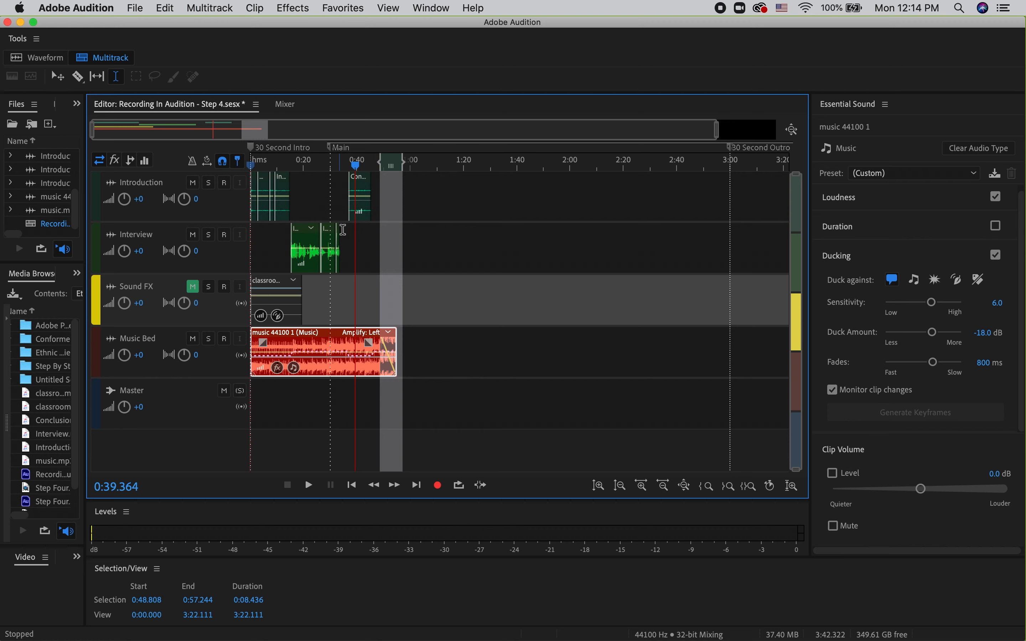
key(backslash)
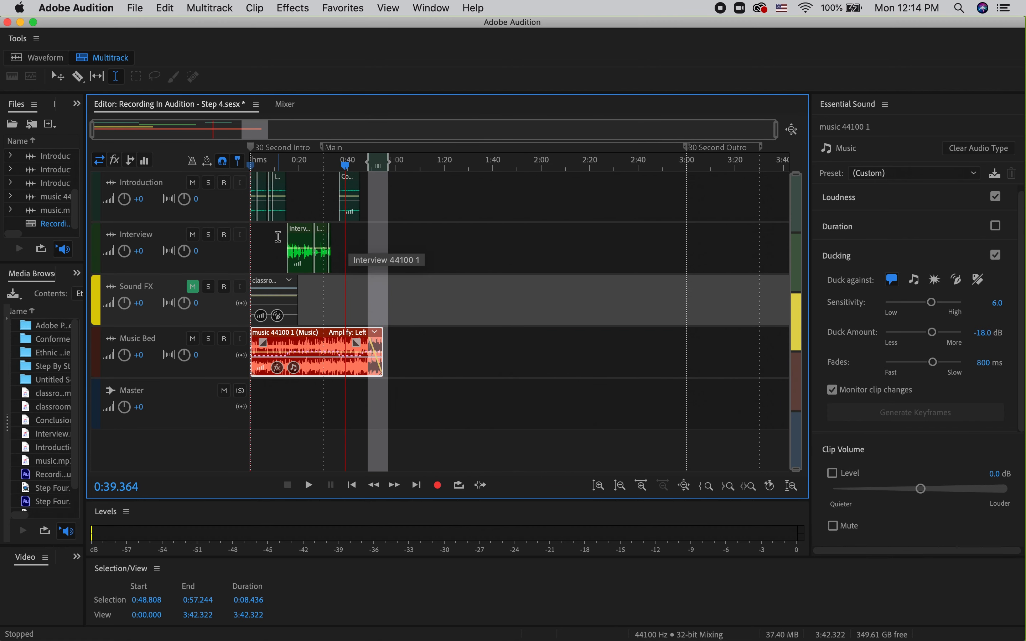
With the Move tool, marquee-select all three Interview clips and play back from about 0:12
scroll(278, 237, up, 5)
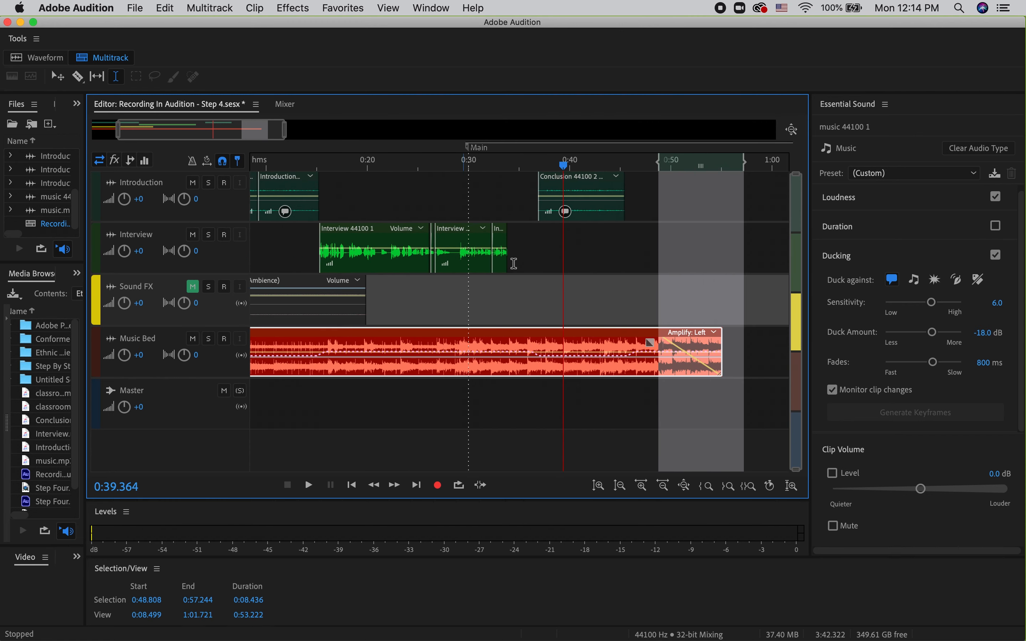
mouse_move(530, 254)
mouse_down()
mouse_move(442, 256)
mouse_move(520, 261)
mouse_up()
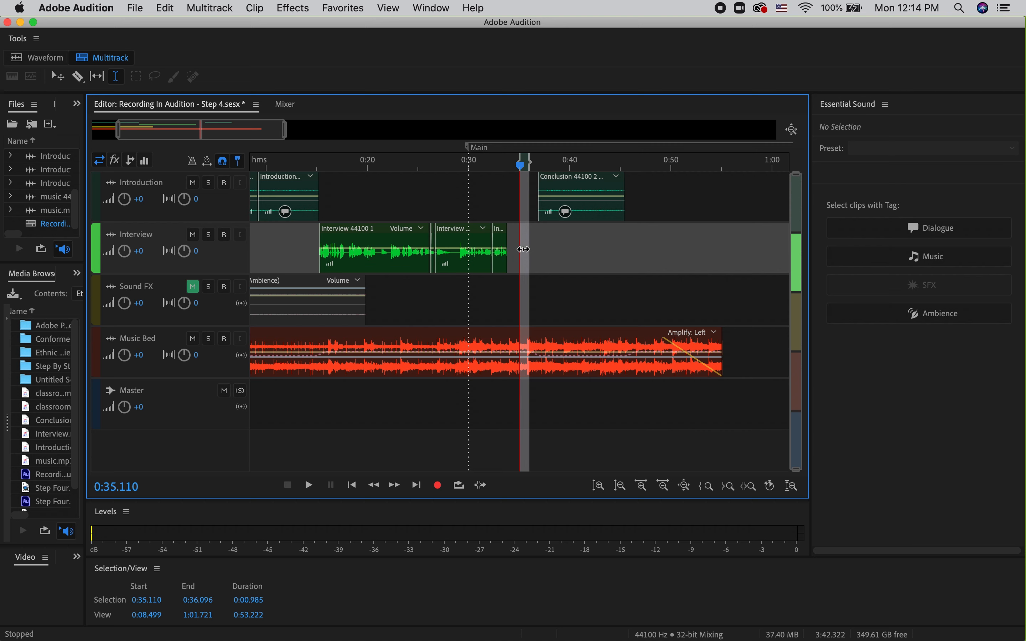
click(57, 82)
drag(517, 170, 495, 169)
click(523, 196)
click(531, 253)
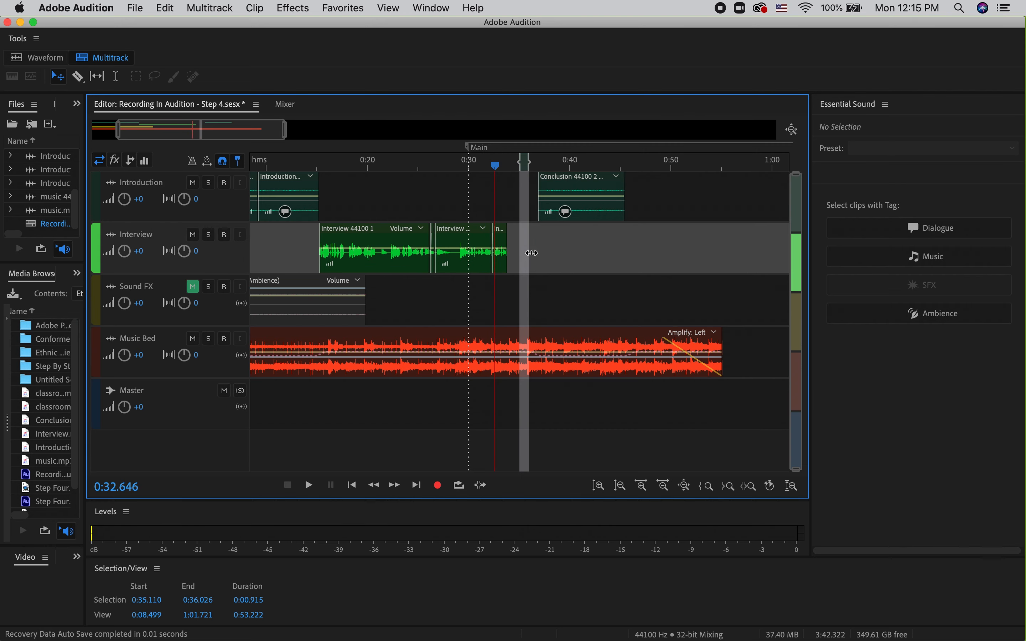
drag(513, 238, 377, 237)
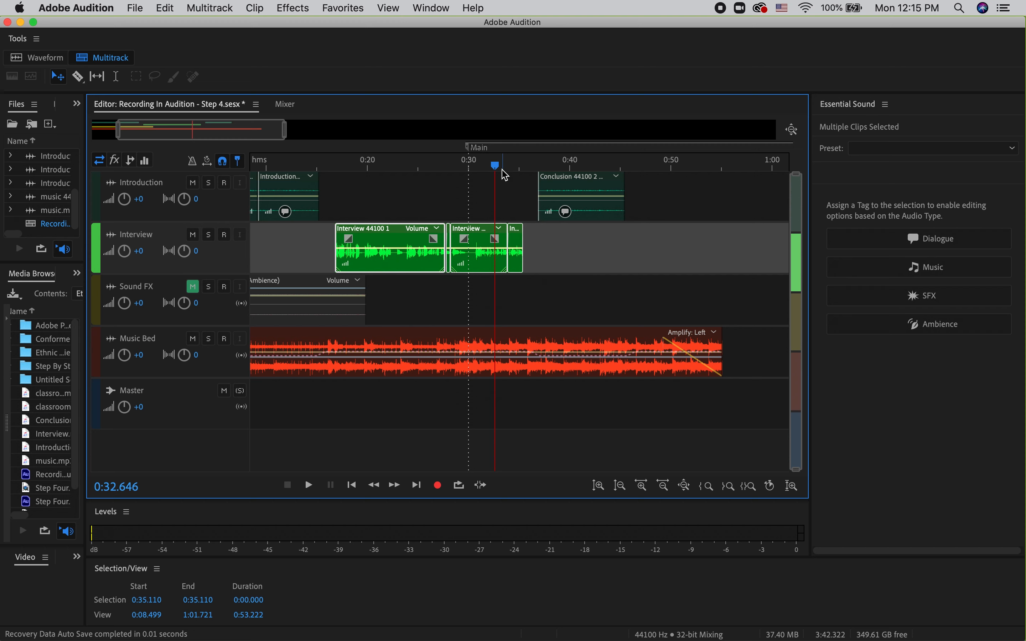
key(space)
drag(495, 166, 292, 167)
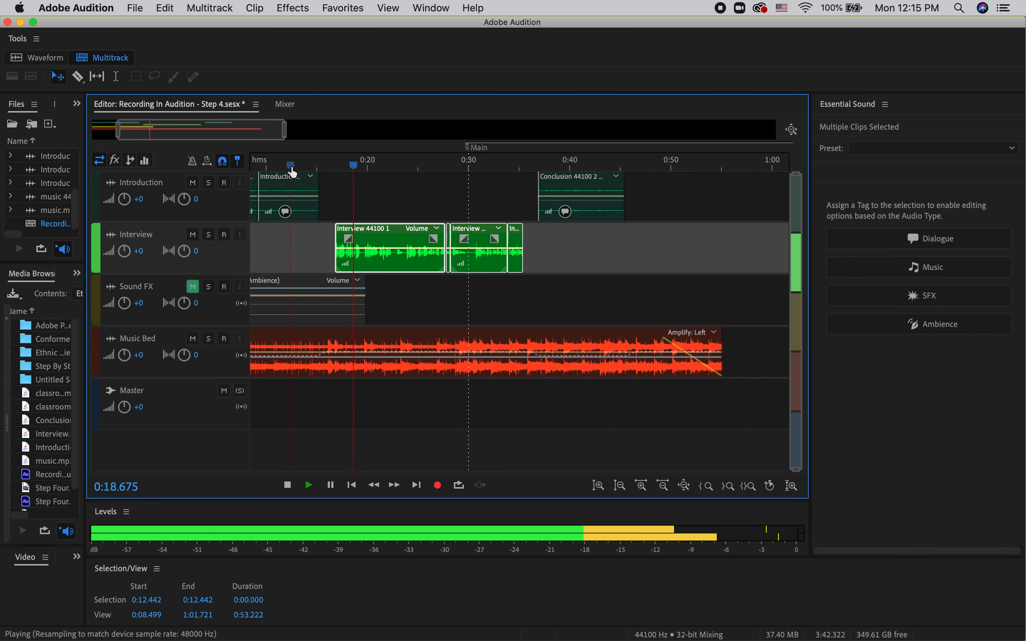
key(space)
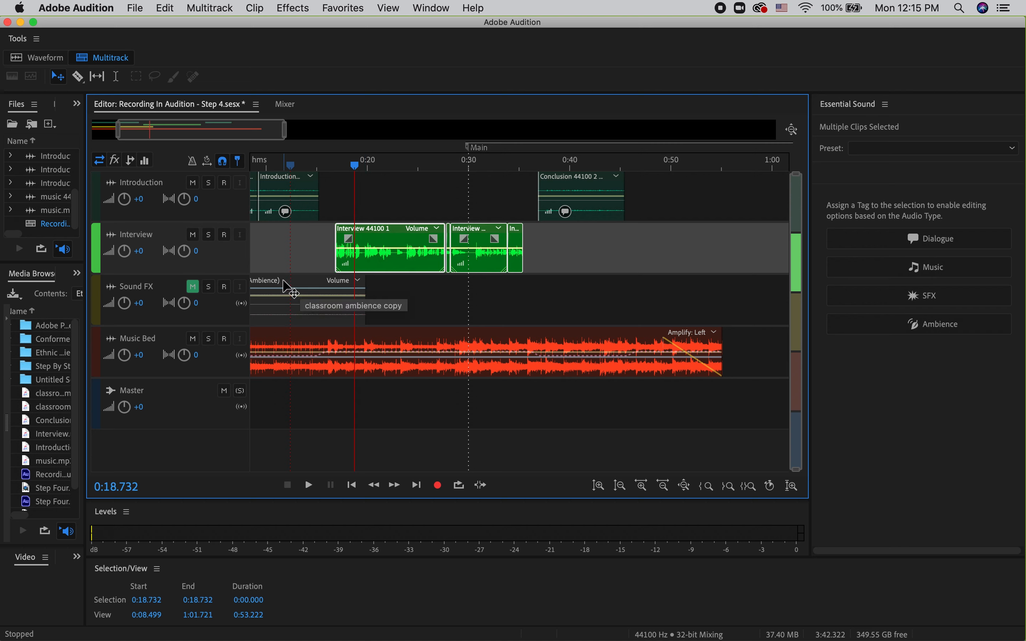
Move the classroom ambience clip to ~0:15 under the interview, trim its end, and unmute Sound FX
click(288, 290)
drag(288, 289, 449, 301)
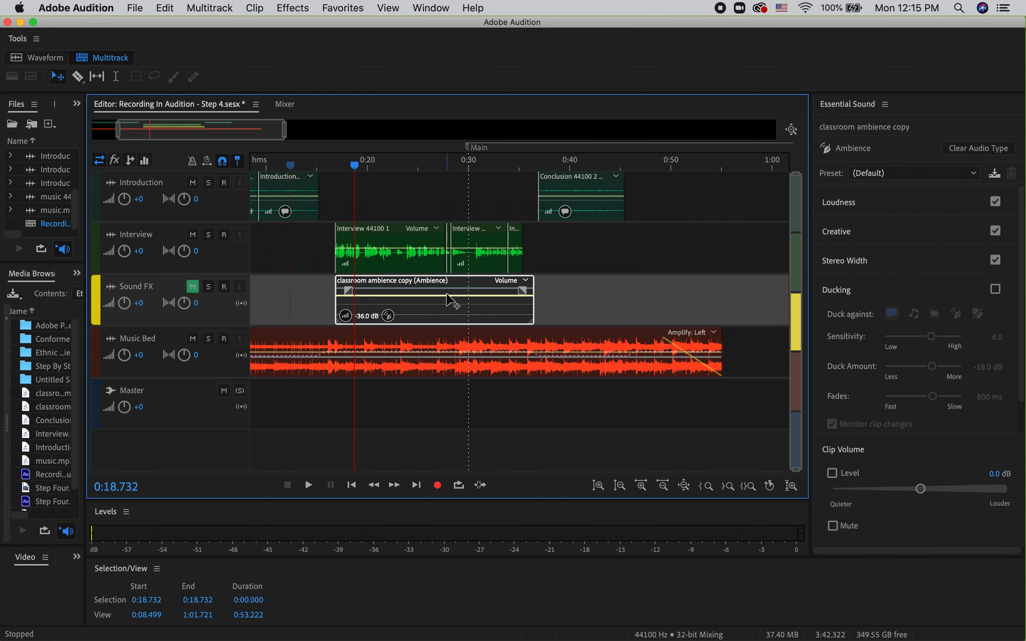
mouse_move(534, 298)
mouse_down()
mouse_move(488, 300)
mouse_move(519, 303)
mouse_up()
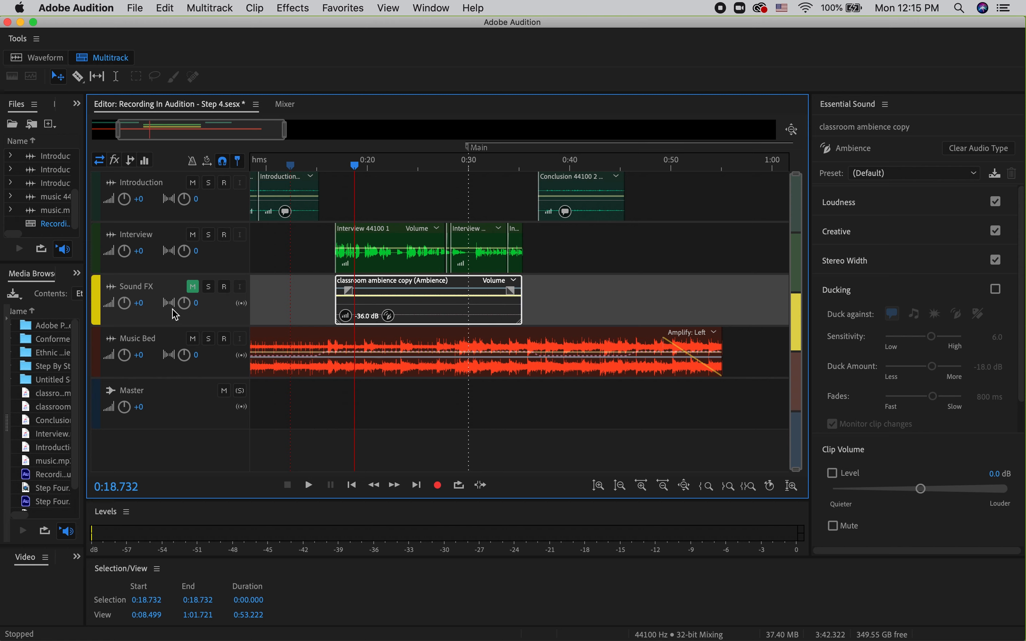
click(194, 287)
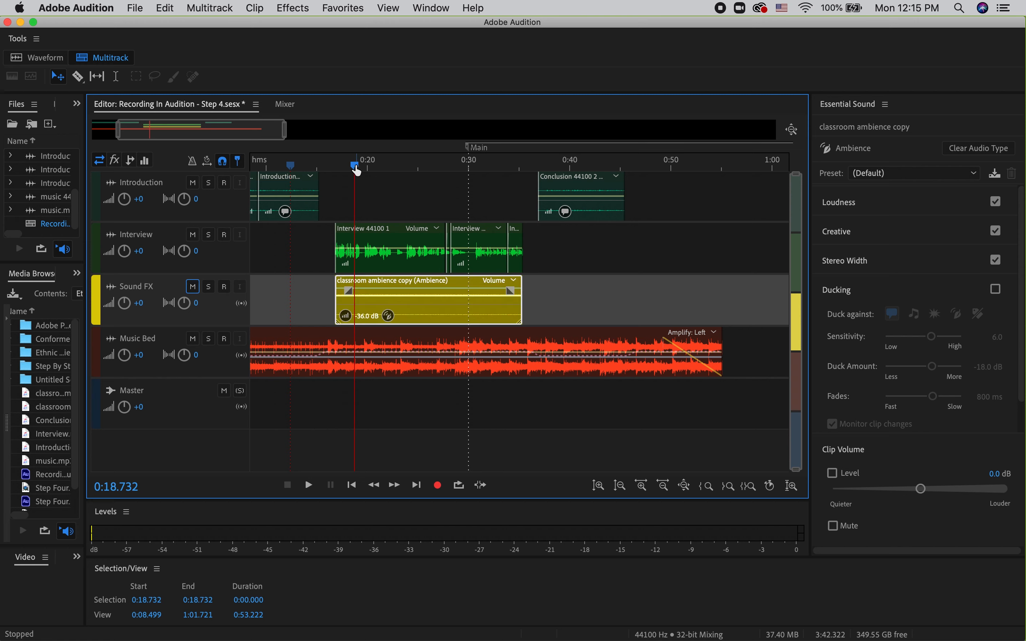
drag(356, 170, 338, 170)
key(space)
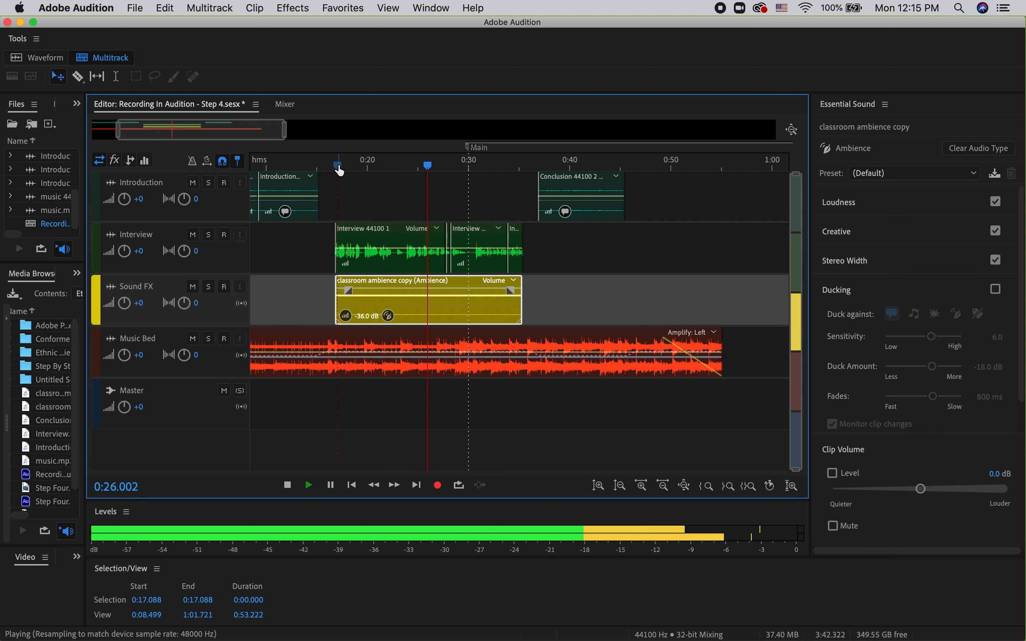
key(space)
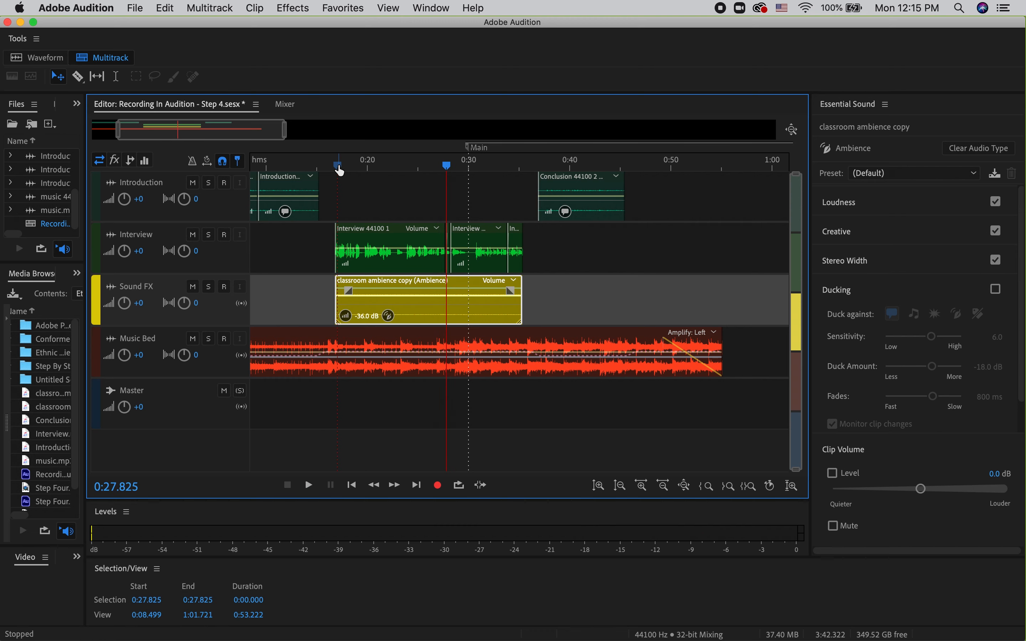
Raise the ambience clip's volume line toward +15 dB and play back to check
mouse_move(398, 296)
drag(398, 293, 398, 293)
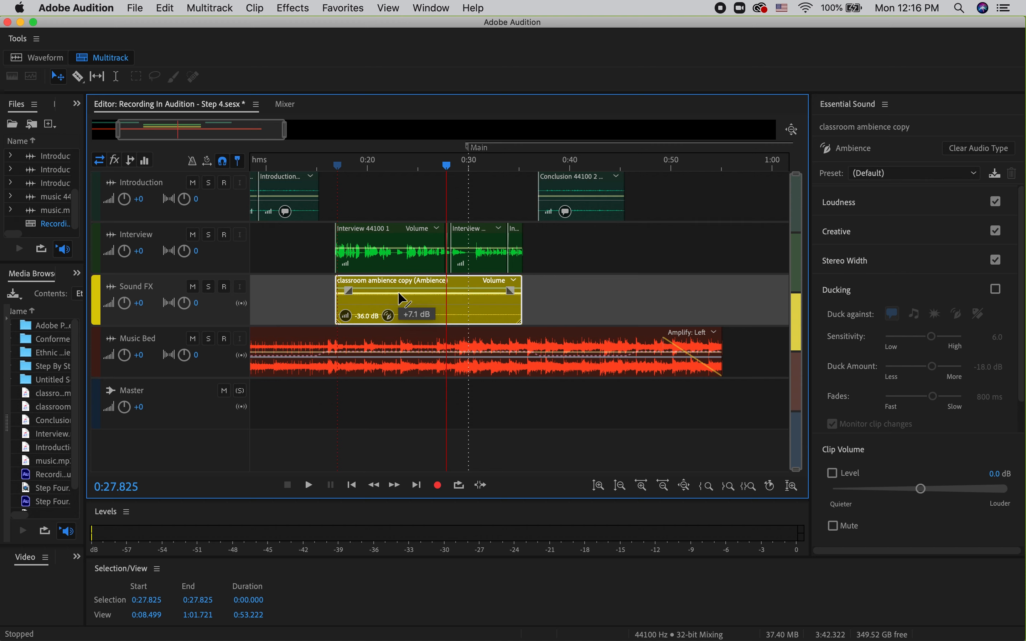
drag(397, 292, 395, 281)
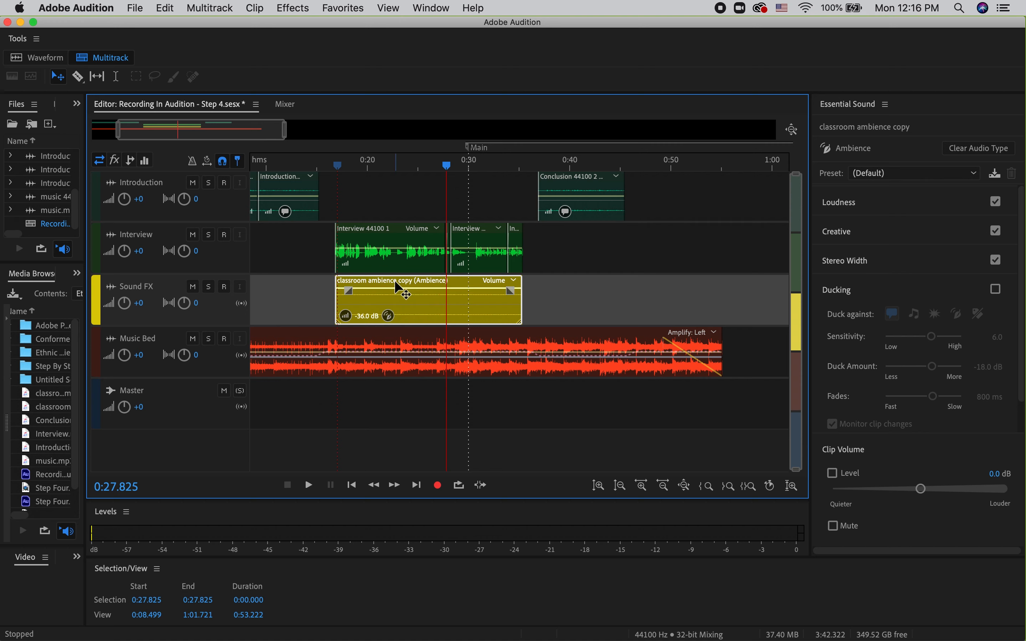
key(space)
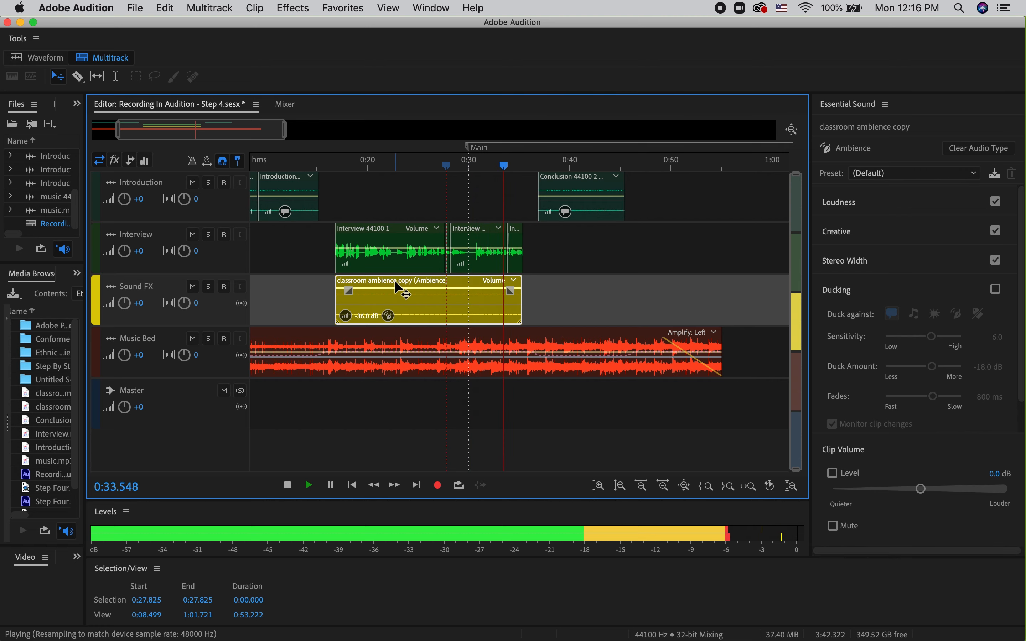
key(space)
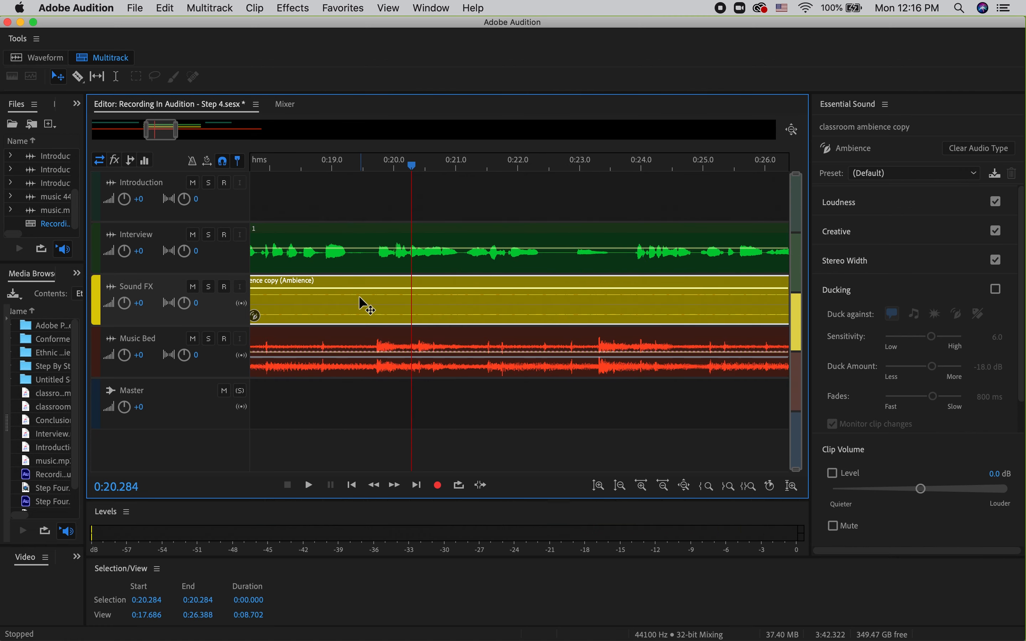
Set the ambience clip's volume to +15 dB and add a fade-out at its end
scroll(375, 289, down, 3)
drag(374, 287, 378, 273)
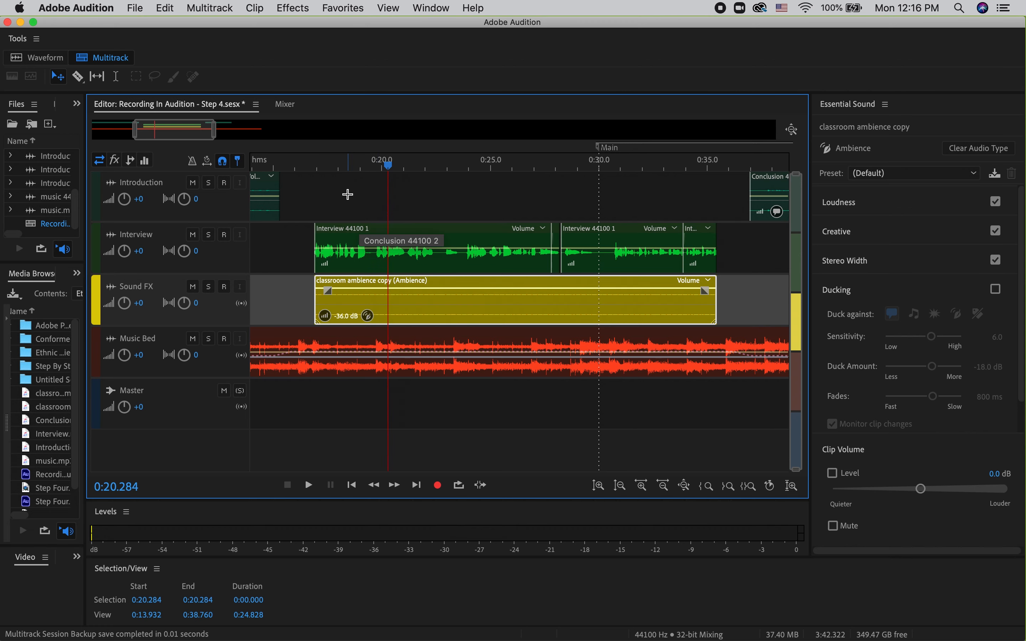
click(260, 13)
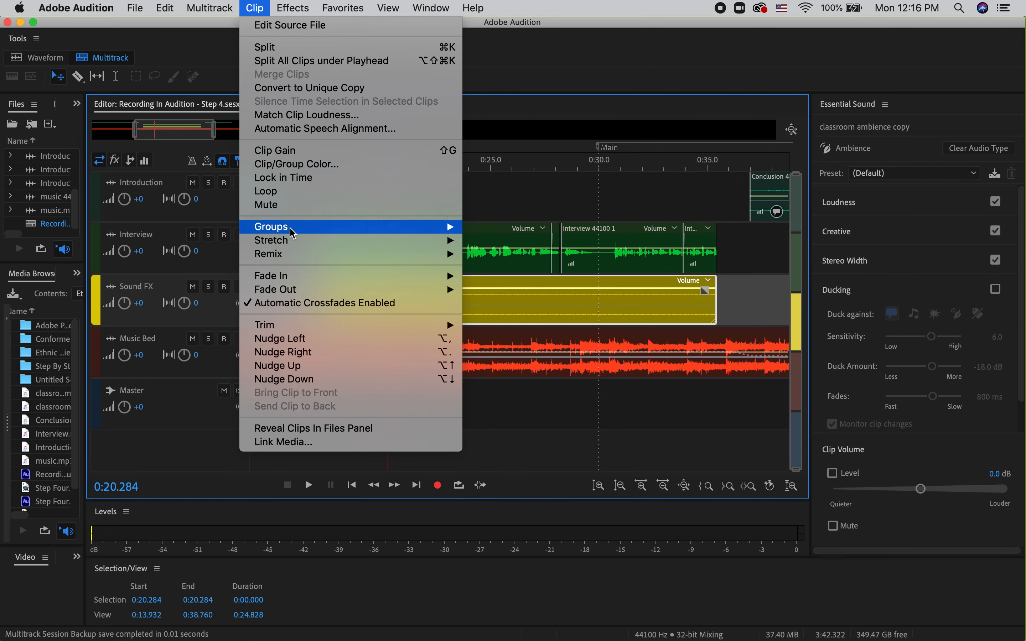
mouse_move(300, 294)
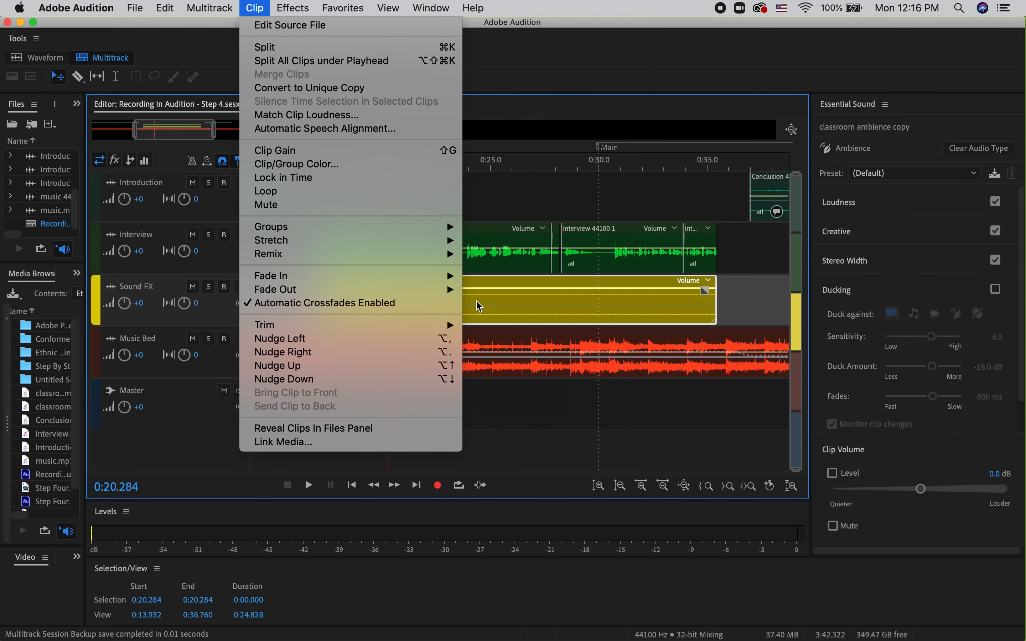
click(486, 307)
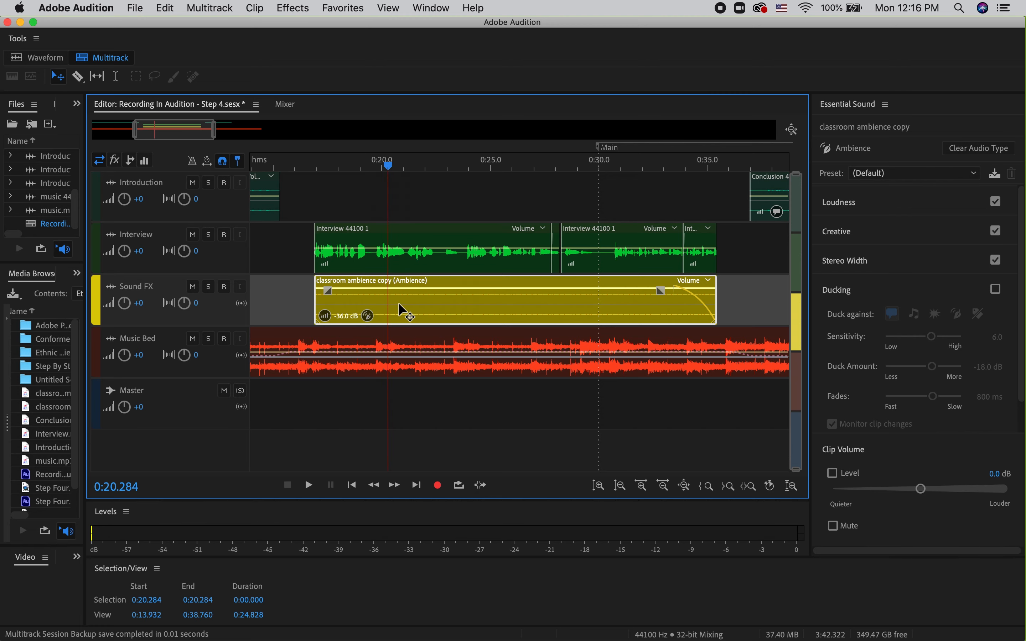
Add a fade-in at the ambience clip's start and play back from about 0:16.7
click(256, 10)
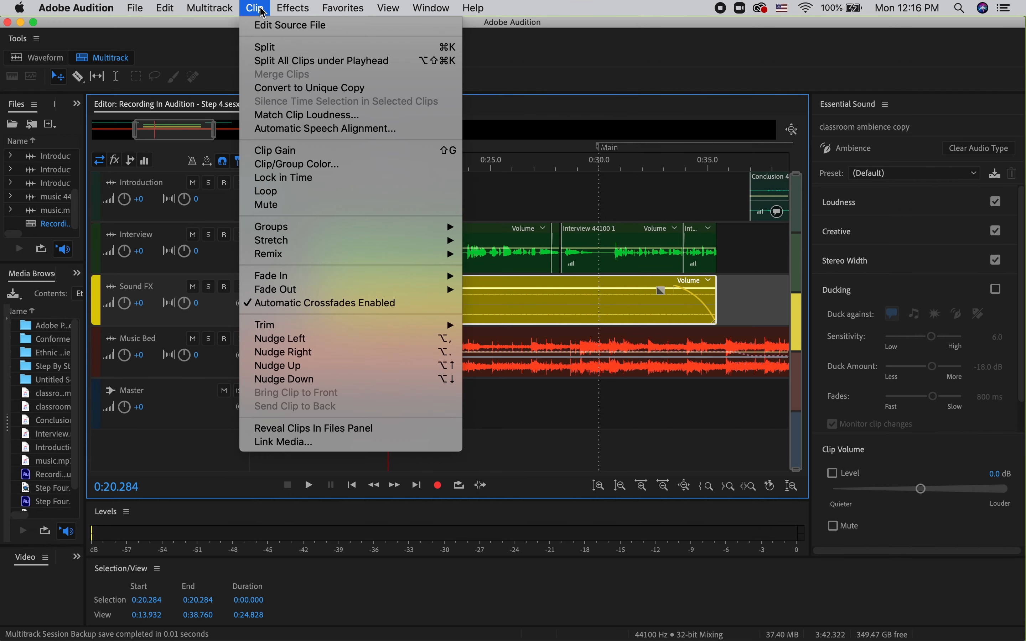
mouse_move(263, 275)
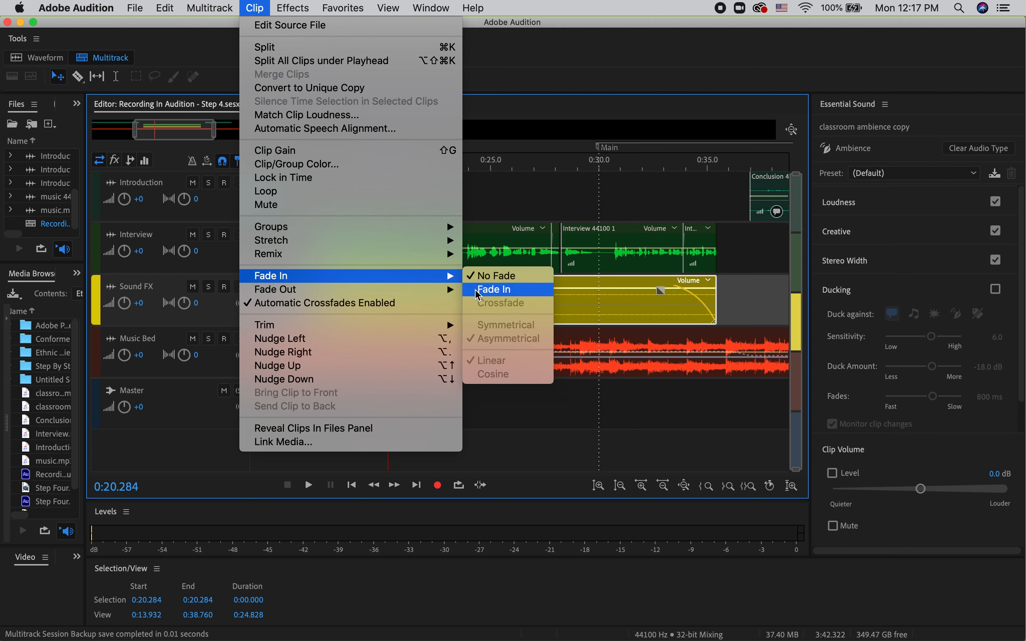
click(494, 289)
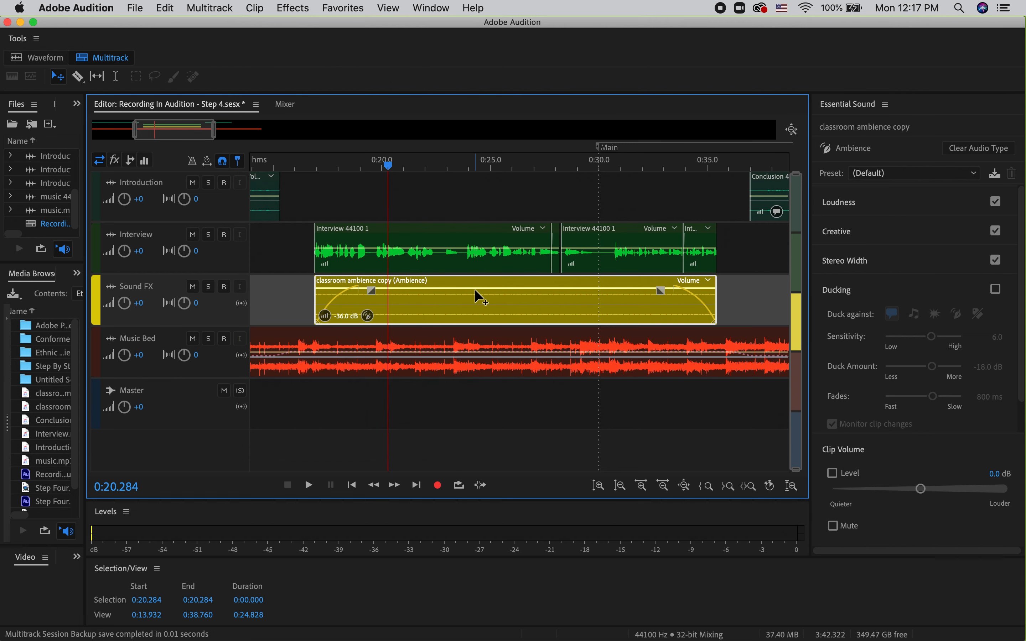
drag(388, 165, 312, 195)
key(space)
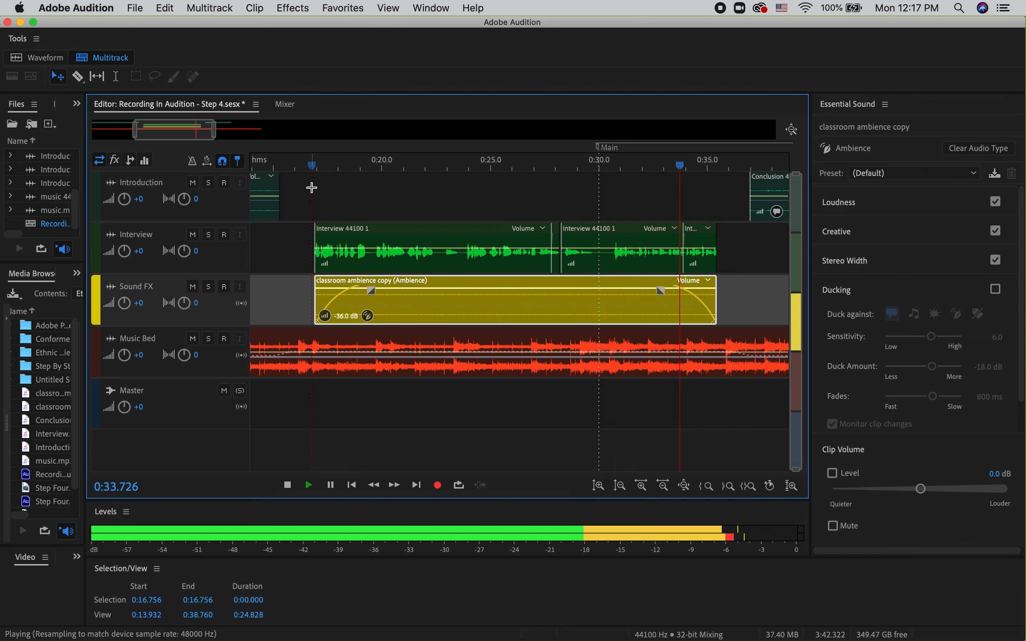
key(space)
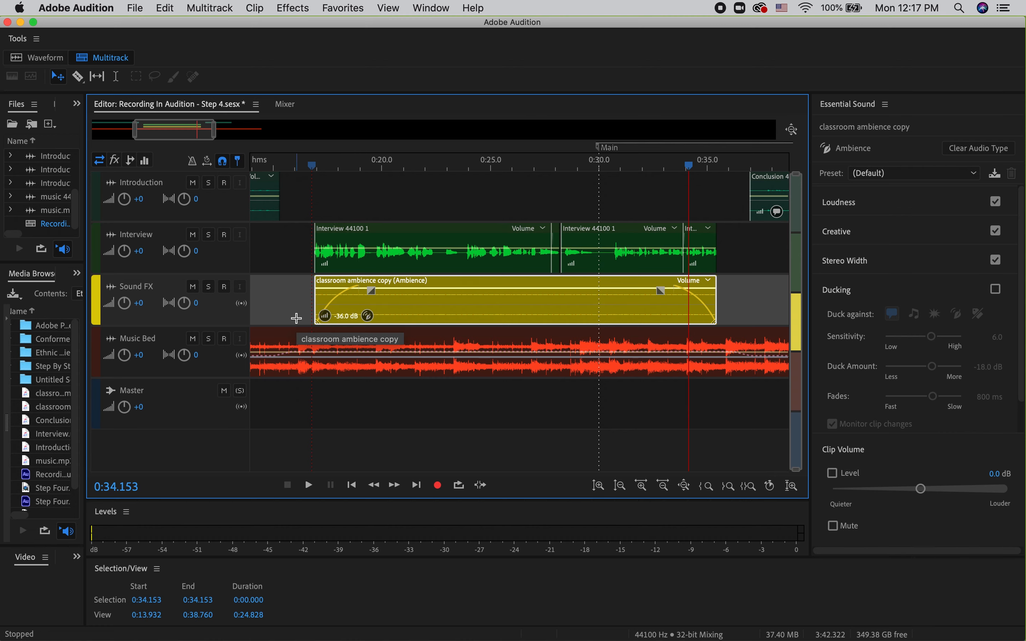
key(backslash)
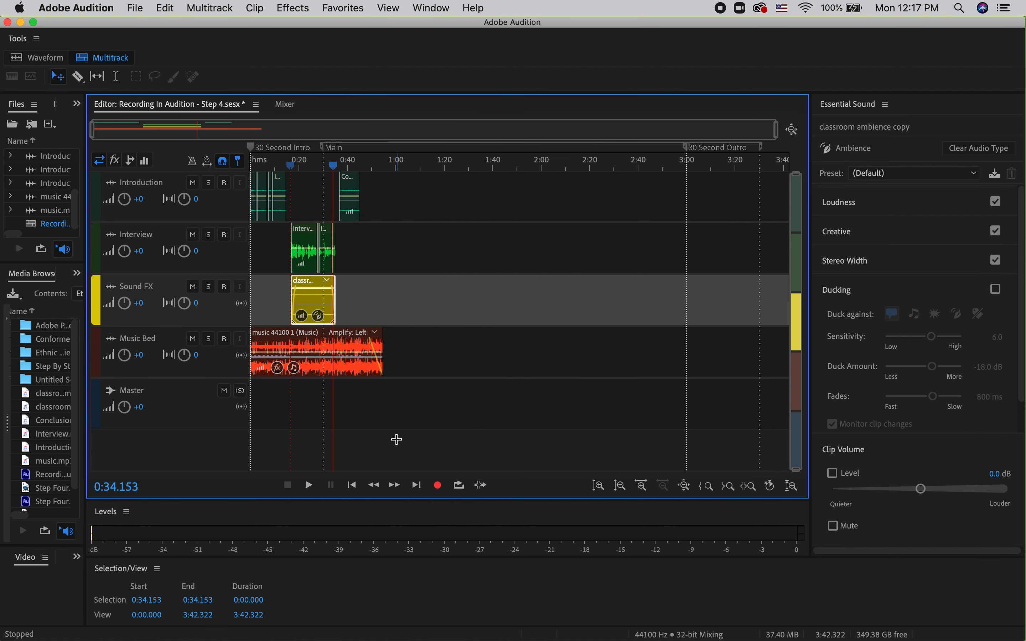
scroll(396, 439, up, 8)
scroll(402, 440, left, 10)
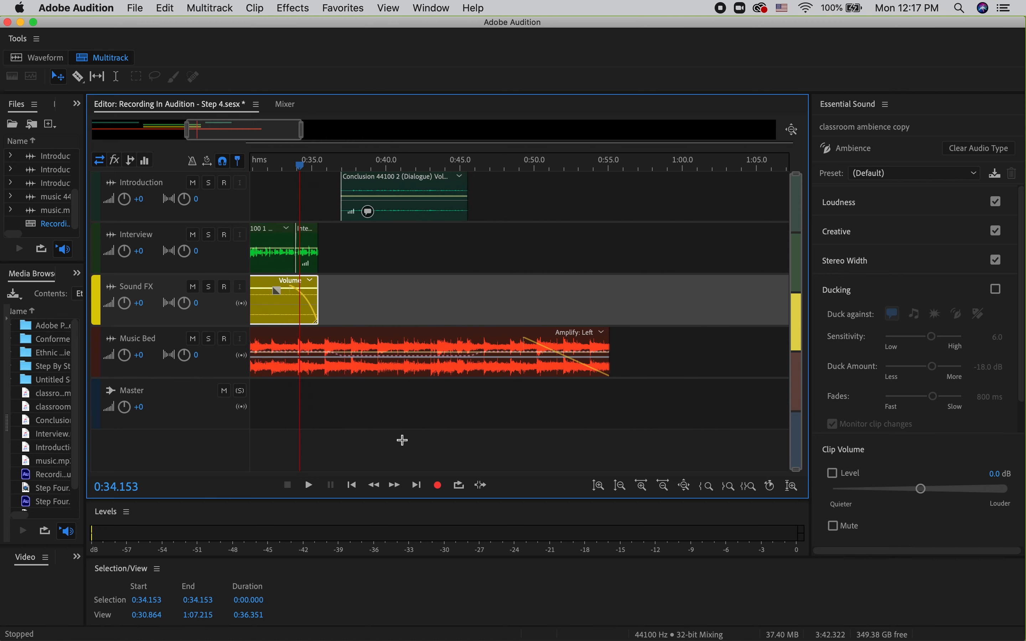
scroll(401, 439, left, 10)
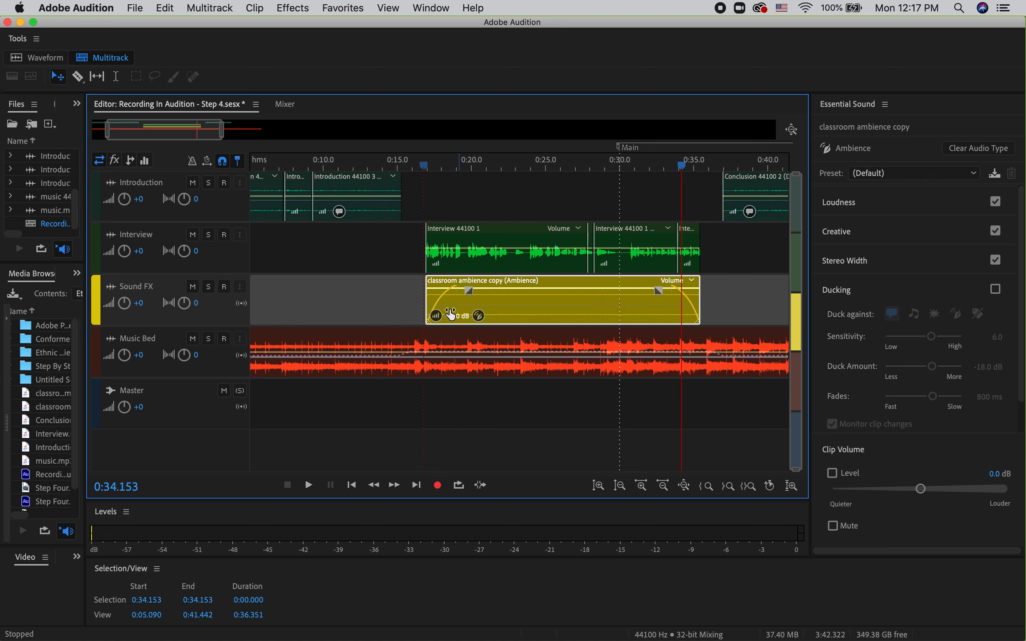
click(380, 399)
scroll(380, 399, right, 10)
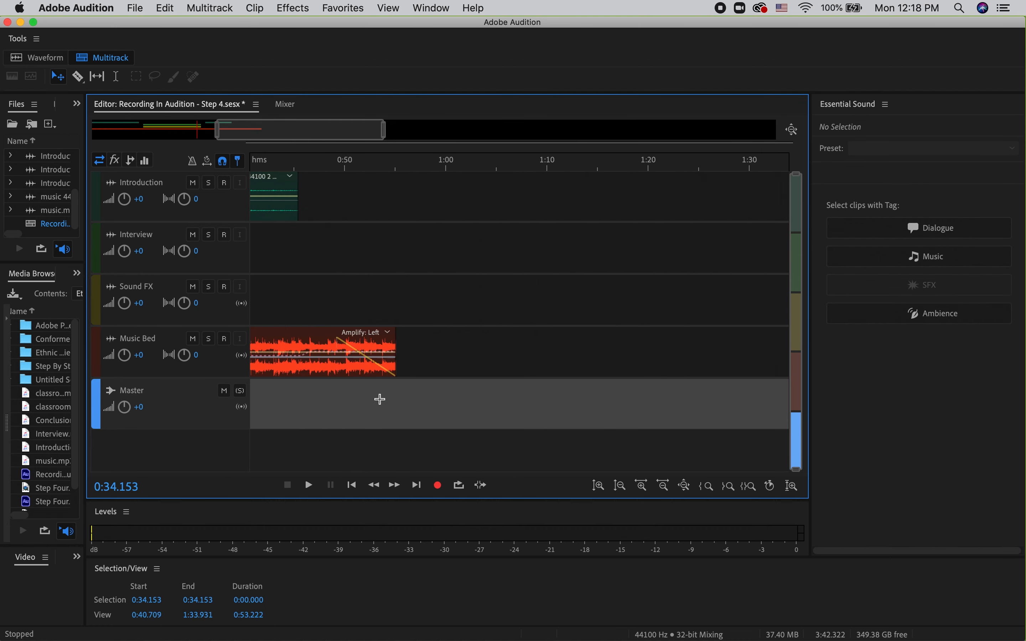
key(backslash)
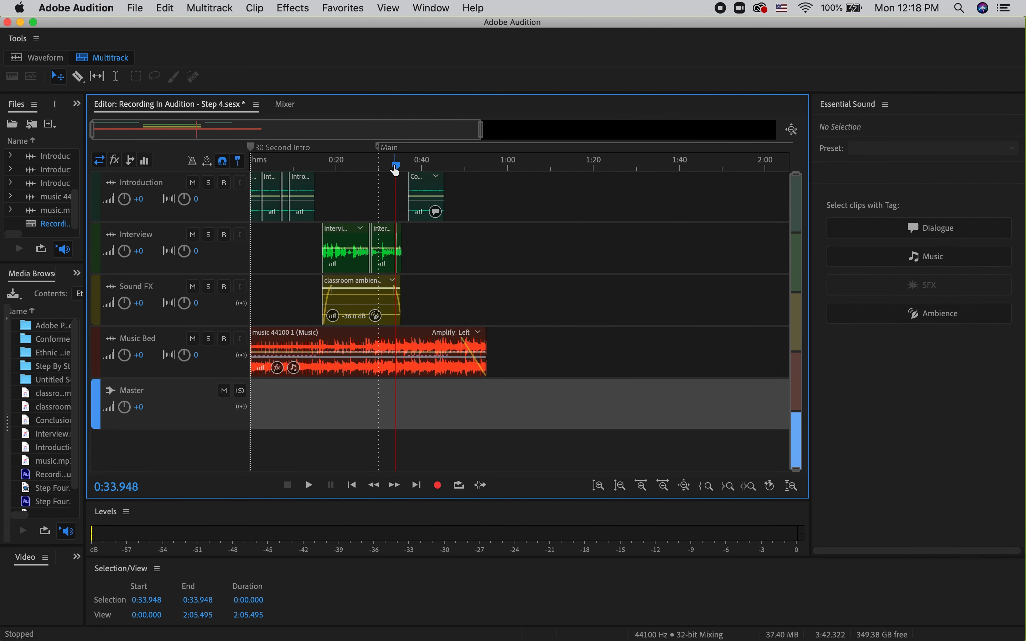
drag(398, 172, 220, 172)
key(space)
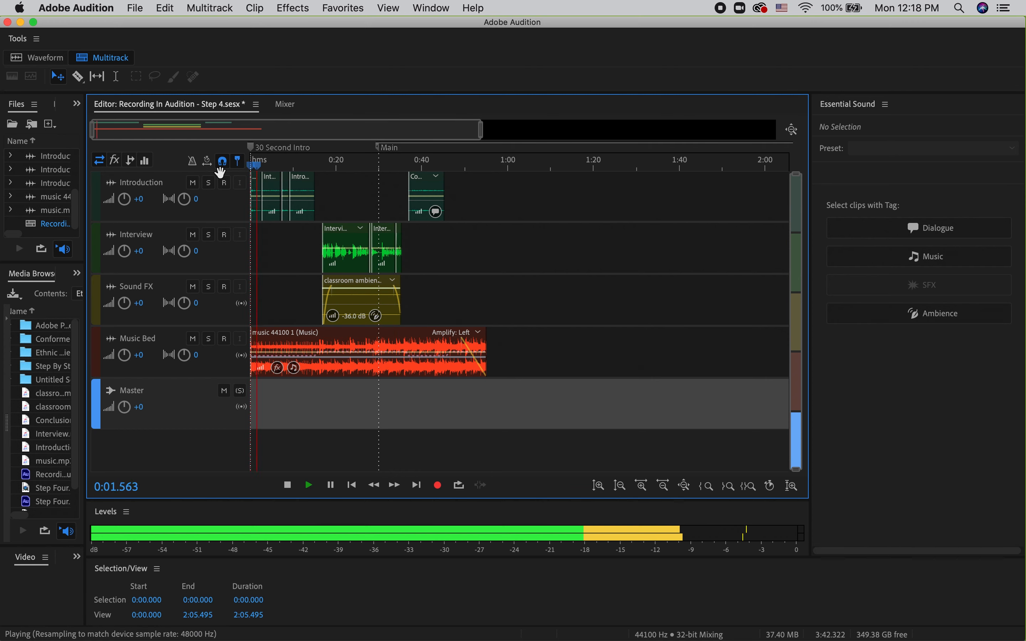